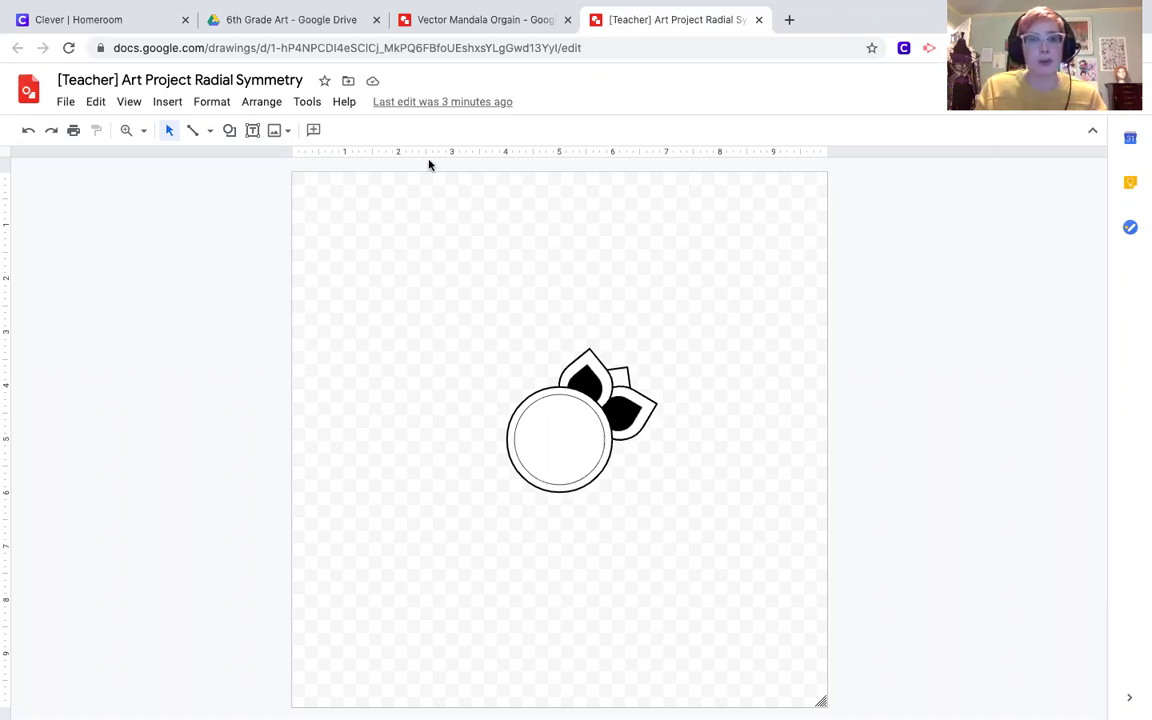
Toggle the centre guides on, off, and back on so they stay visible.
{"action": "left_click", "coordinate": [130, 104]}
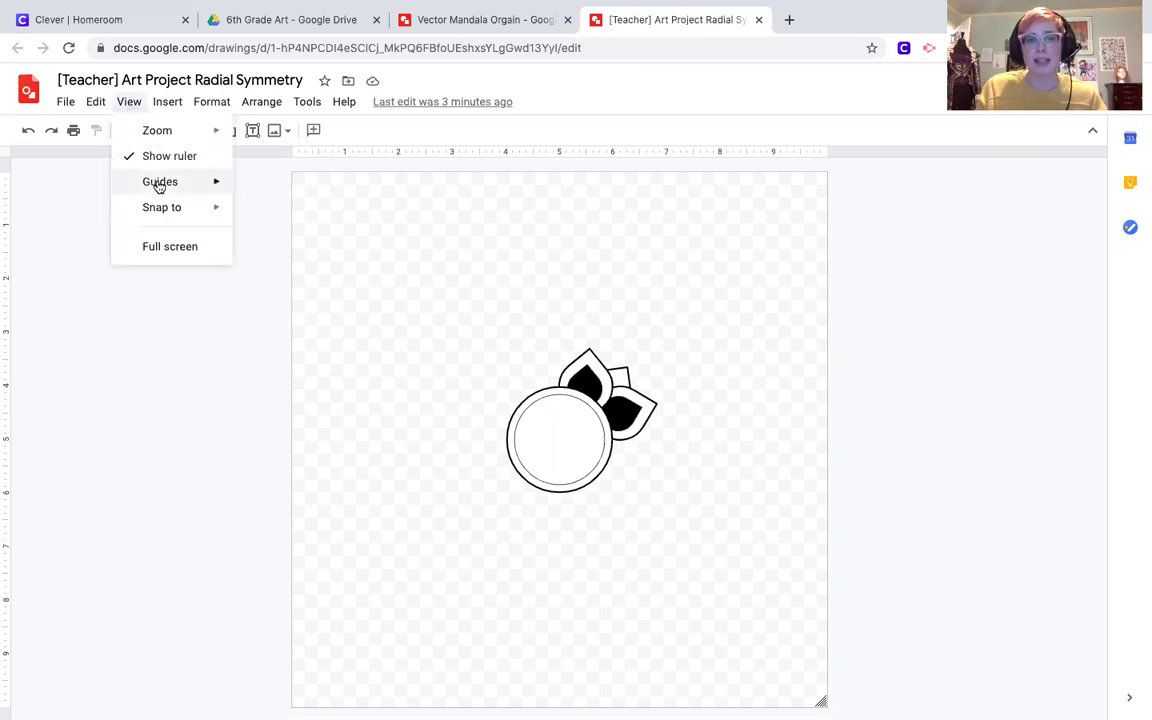
{"action": "mouse_move", "coordinate": [158, 186]}
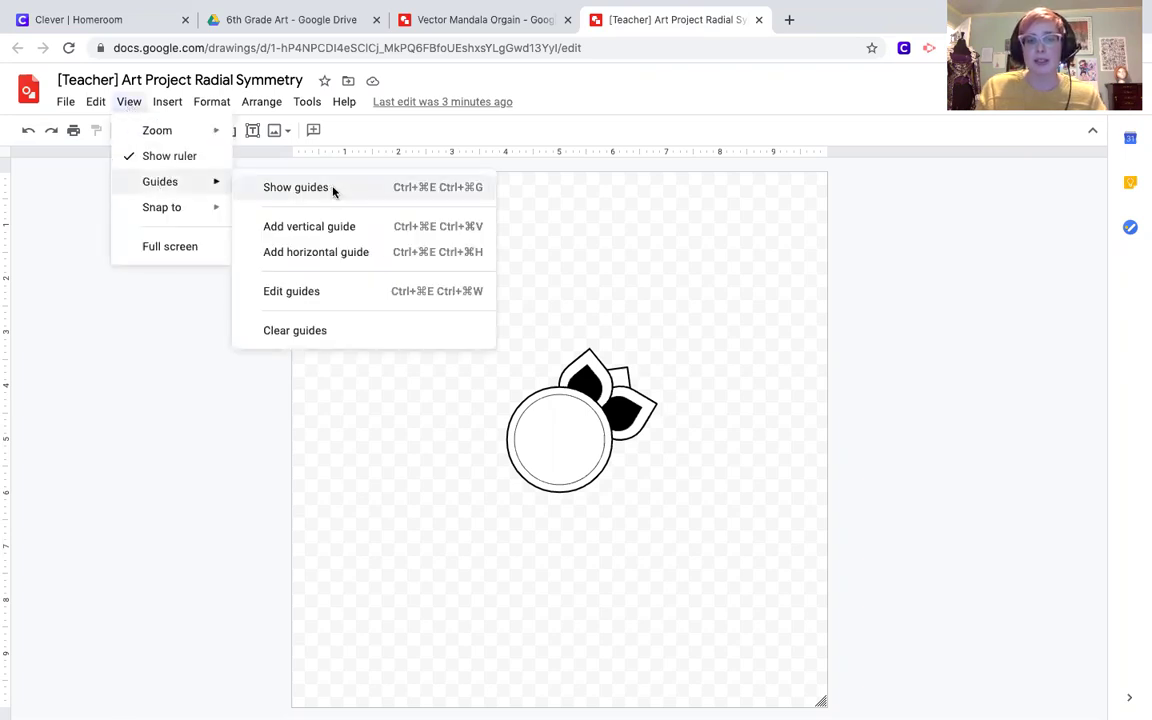
{"action": "left_click", "coordinate": [334, 191]}
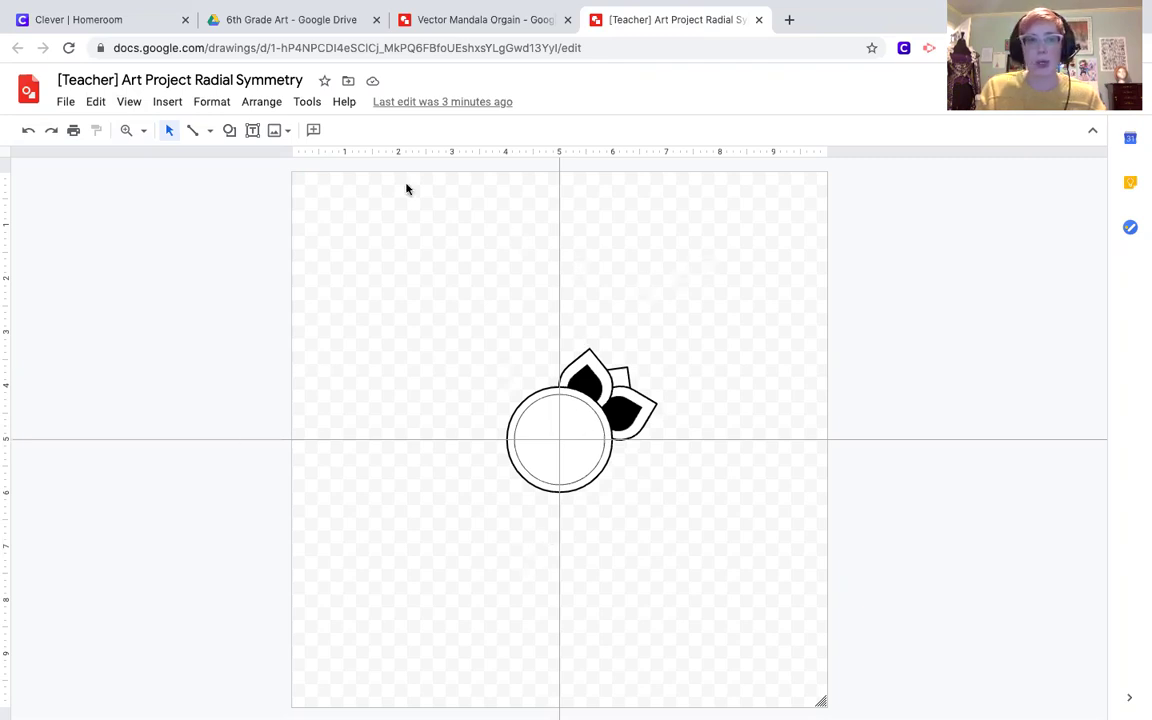
{"action": "left_click", "coordinate": [128, 103]}
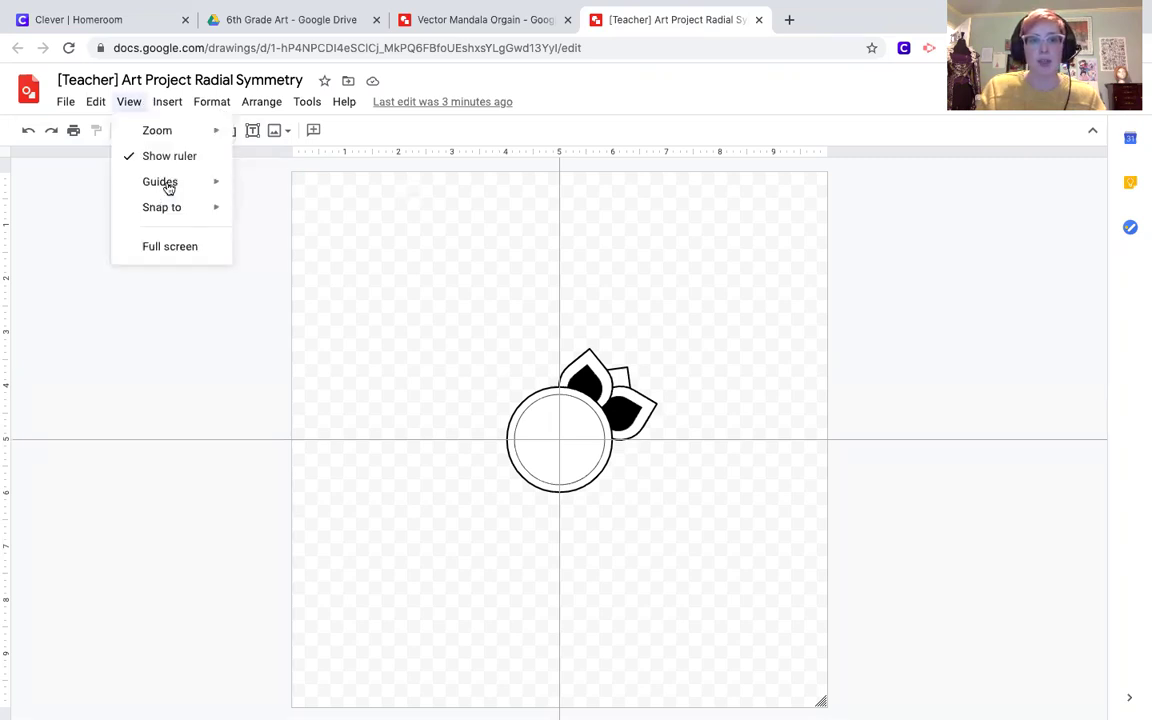
{"action": "mouse_move", "coordinate": [165, 183]}
{"action": "left_click", "coordinate": [295, 189]}
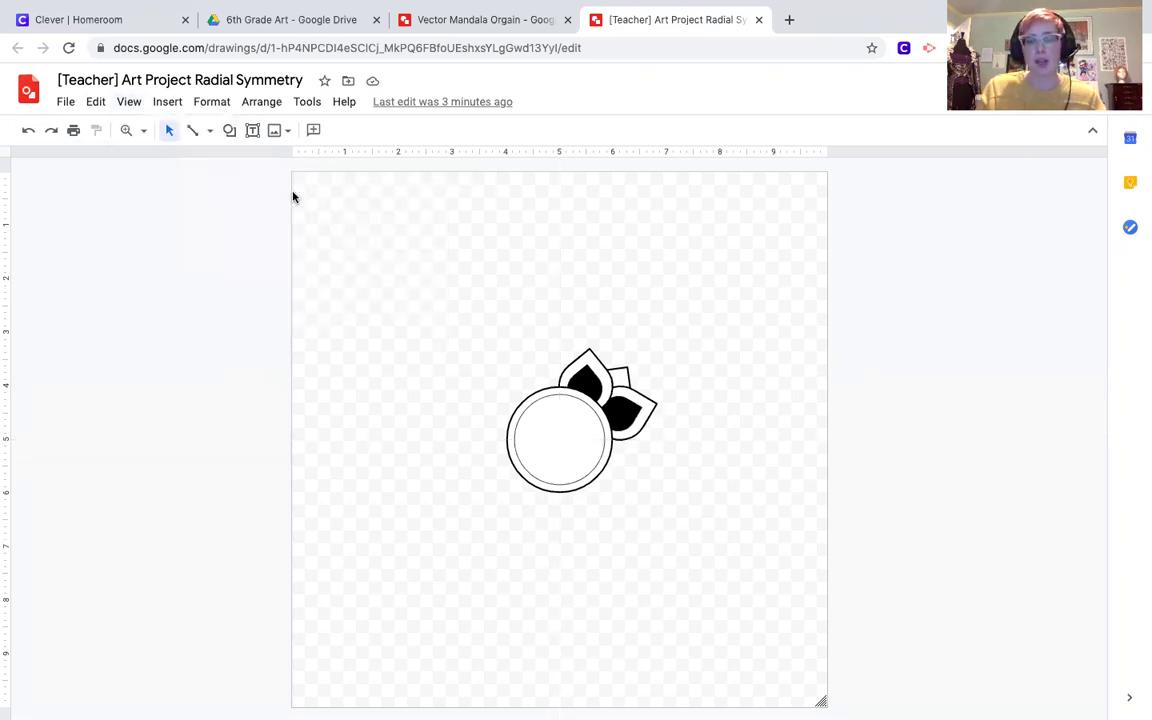
{"action": "left_click", "coordinate": [134, 110]}
{"action": "mouse_move", "coordinate": [160, 183]}
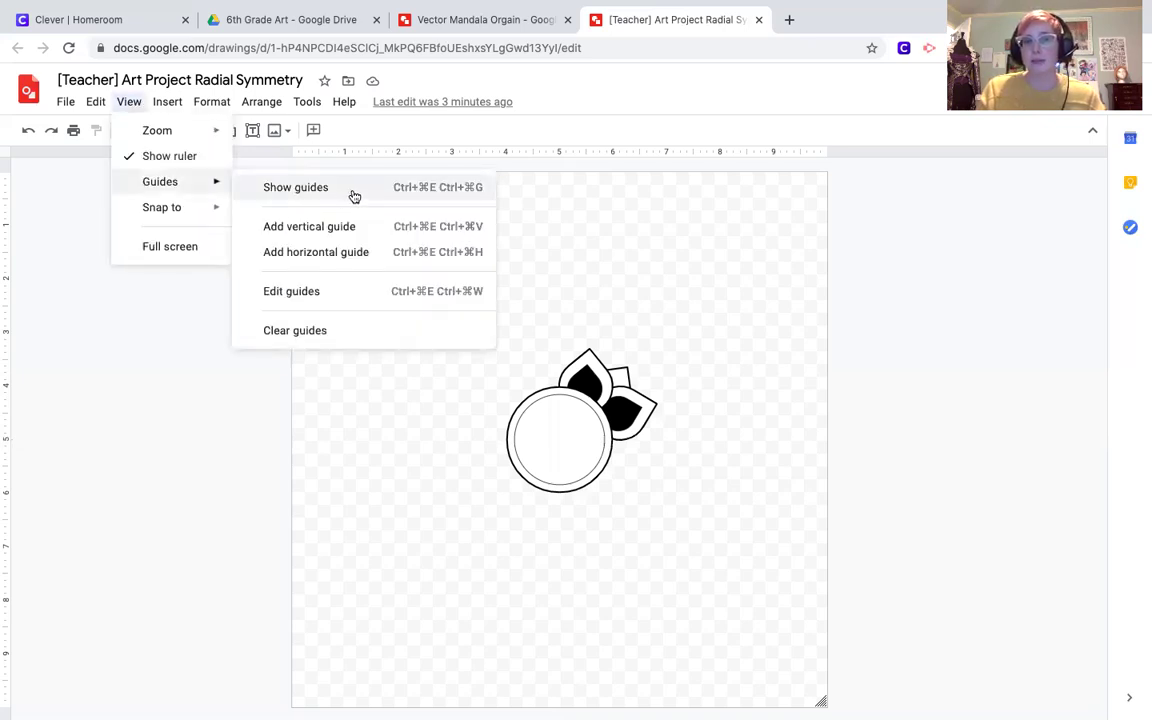
{"action": "left_click", "coordinate": [353, 190]}
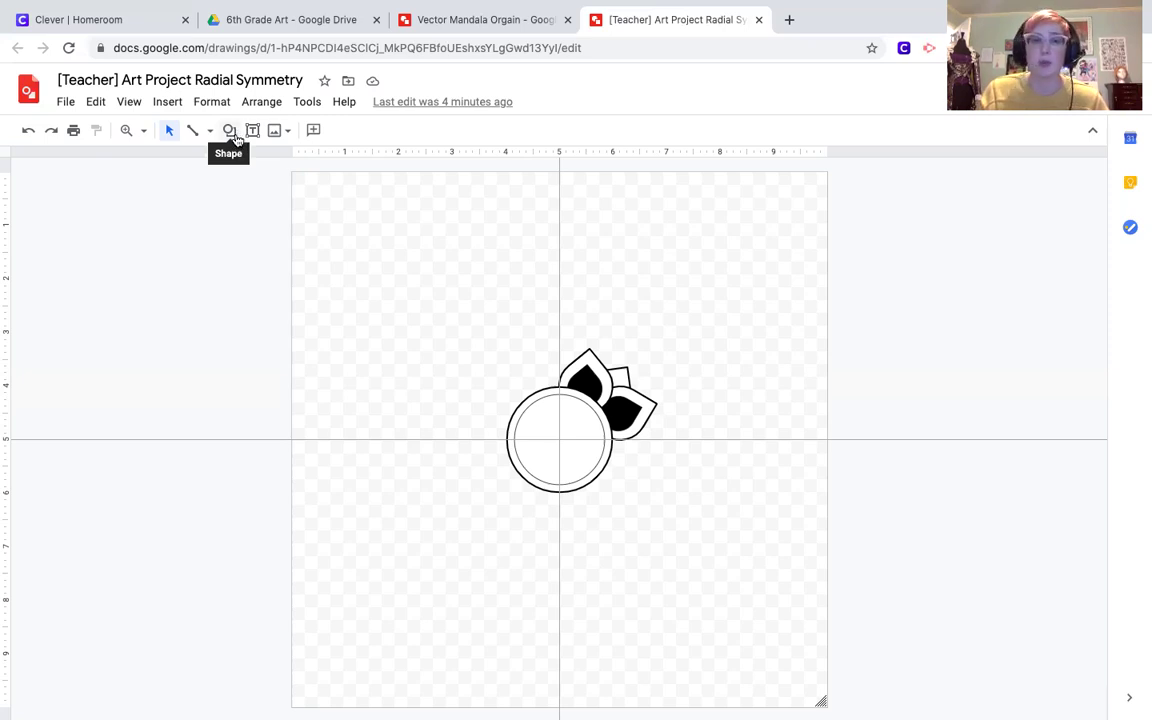
Browse the Arrows, Callouts and Equation shape categories before reaching the basic Shapes palette.
{"action": "left_click", "coordinate": [230, 131]}
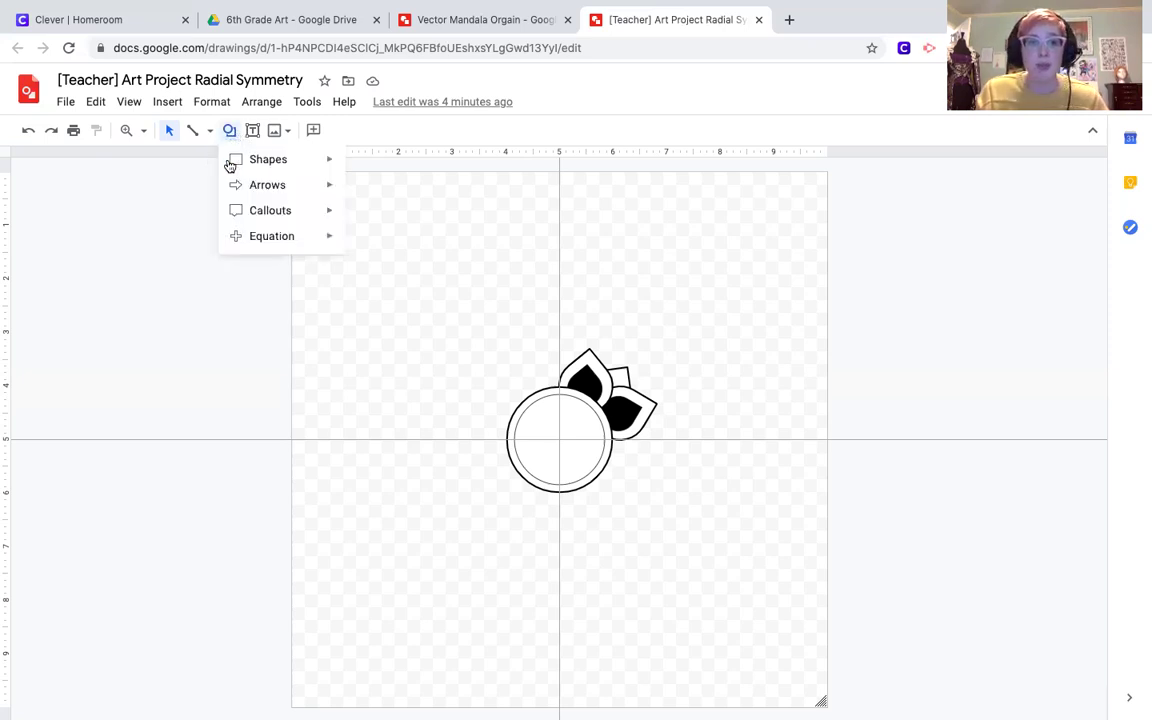
{"action": "mouse_move", "coordinate": [296, 163]}
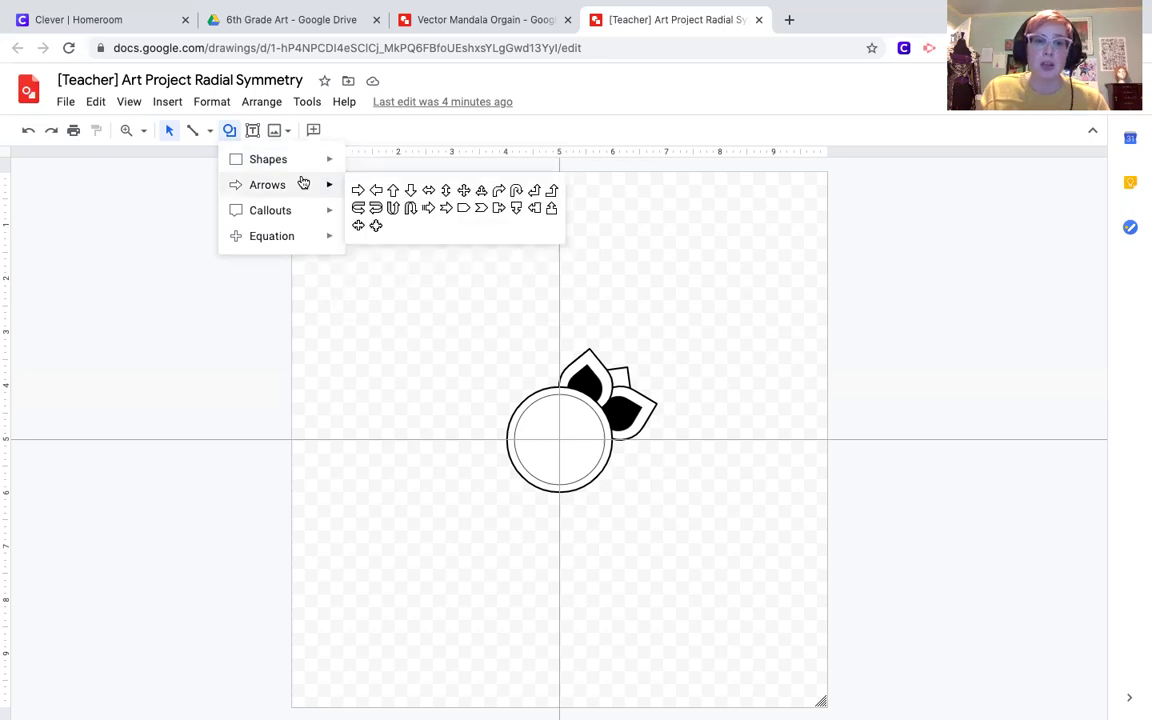
{"action": "mouse_move", "coordinate": [285, 220]}
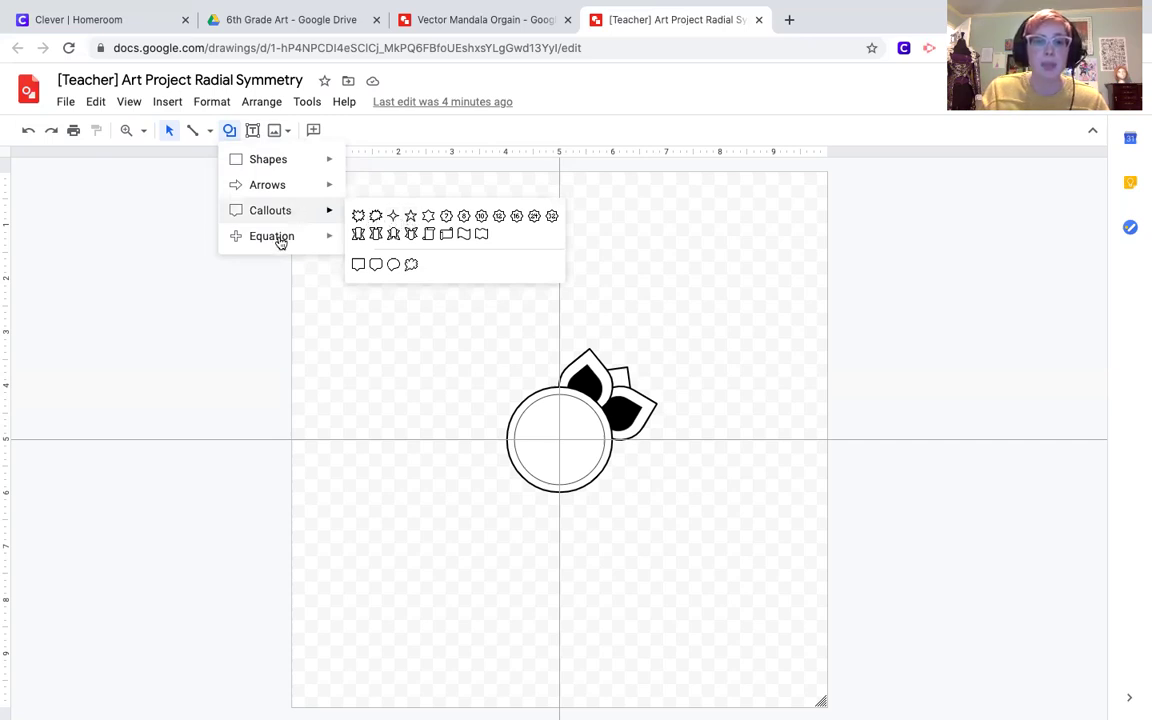
{"action": "mouse_move", "coordinate": [280, 243]}
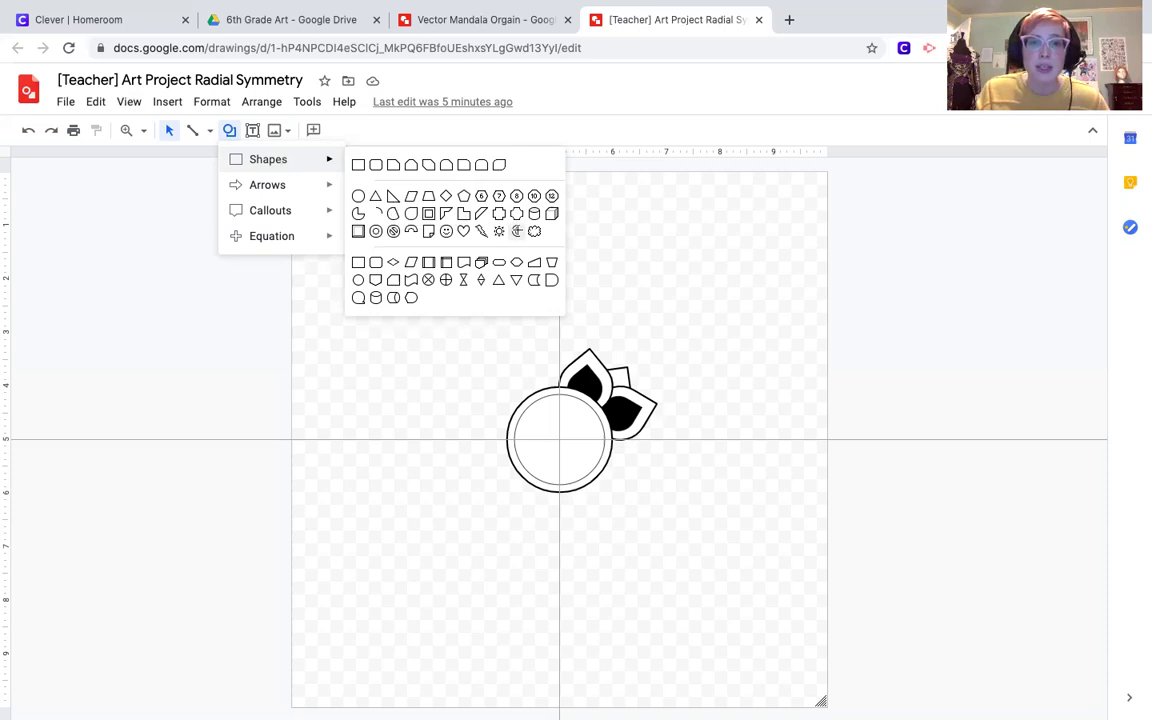
Draw a Moon shape in the upper right, leave it unfilled, and move it toward the petals.
{"action": "left_click", "coordinate": [722, 266]}
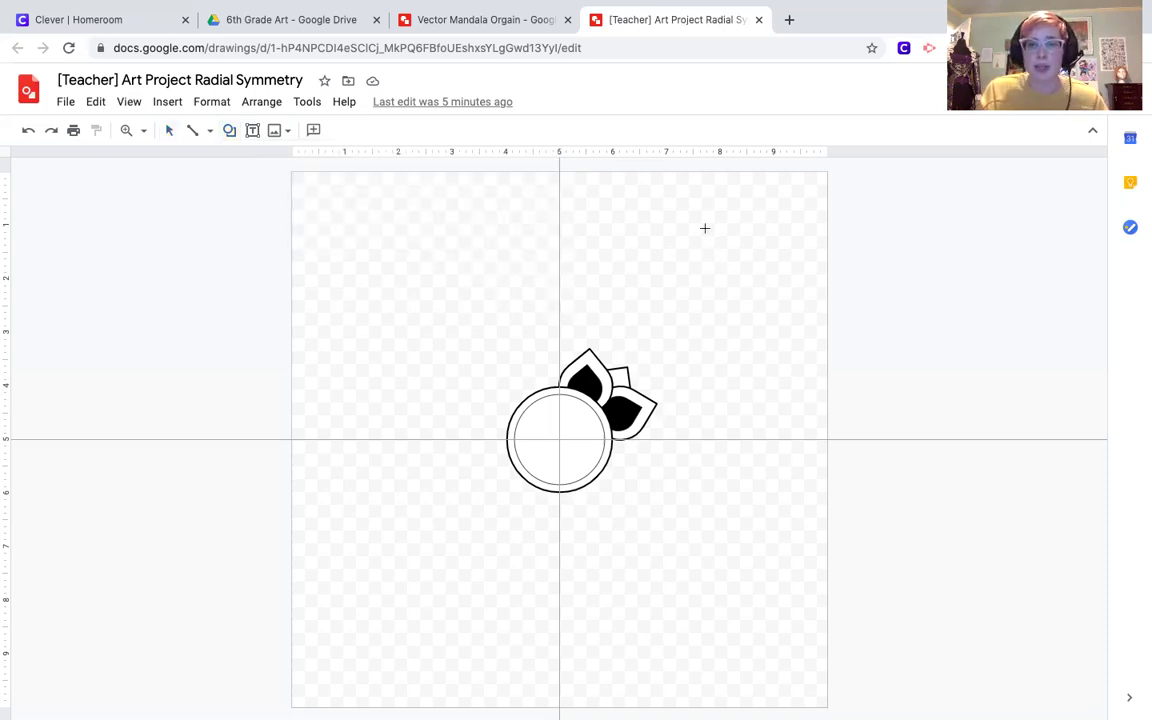
{"action": "mouse_move", "coordinate": [716, 226]}
{"action": "left_mouse_down"}
{"action": "mouse_move", "coordinate": [692, 329]}
{"action": "mouse_move", "coordinate": [668, 314]}
{"action": "mouse_move", "coordinate": [670, 279]}
{"action": "mouse_move", "coordinate": [648, 298]}
{"action": "mouse_move", "coordinate": [797, 296]}
{"action": "mouse_move", "coordinate": [656, 273]}
{"action": "mouse_move", "coordinate": [610, 281]}
{"action": "mouse_move", "coordinate": [679, 342]}
{"action": "mouse_move", "coordinate": [674, 316]}
{"action": "mouse_move", "coordinate": [661, 301]}
{"action": "mouse_move", "coordinate": [659, 310]}
{"action": "left_mouse_up"}
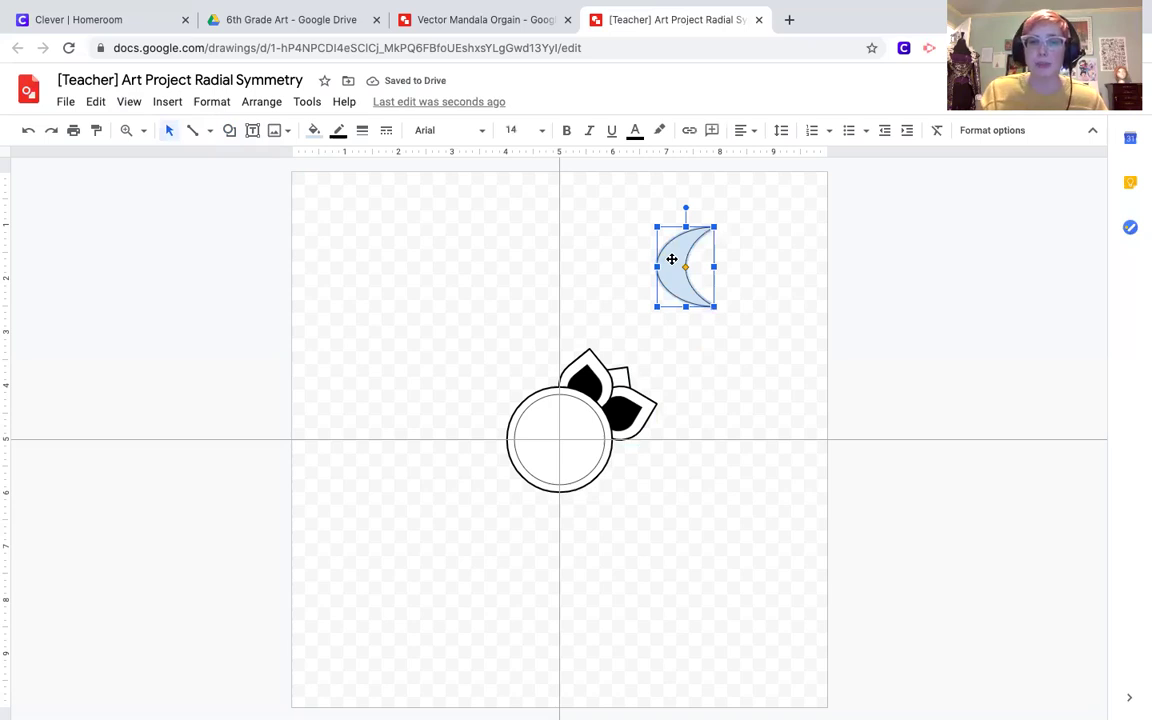
{"action": "left_click", "coordinate": [313, 131]}
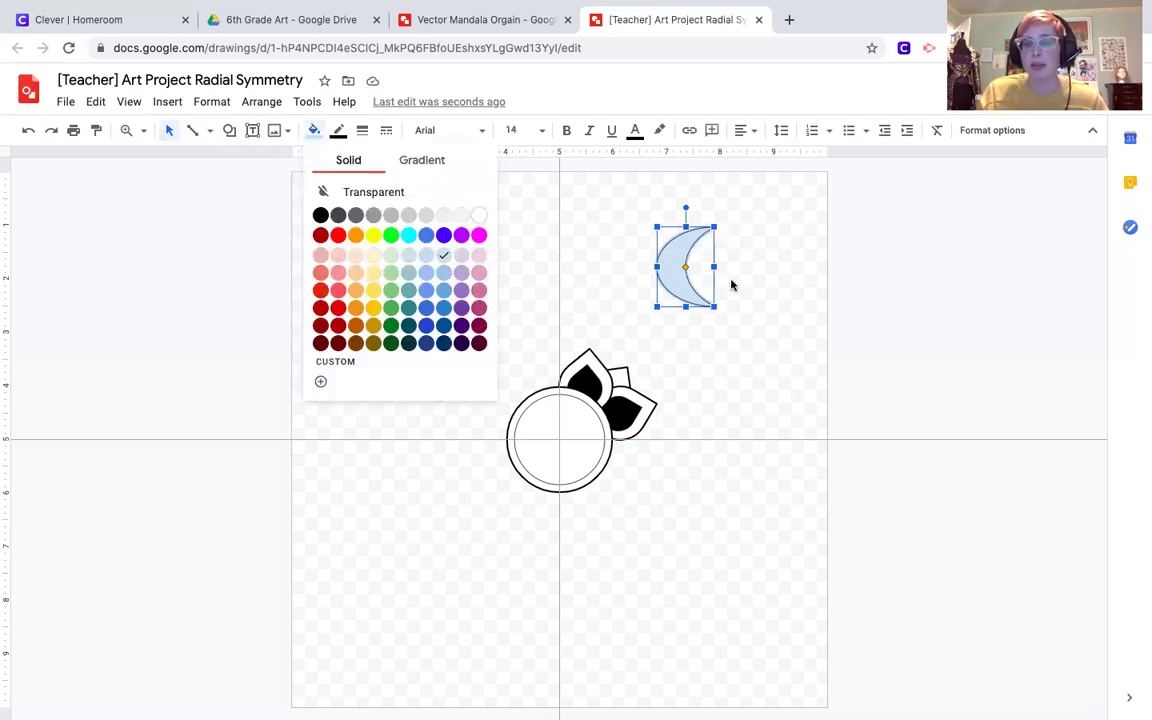
{"action": "key", "text": "ctrl+z"}
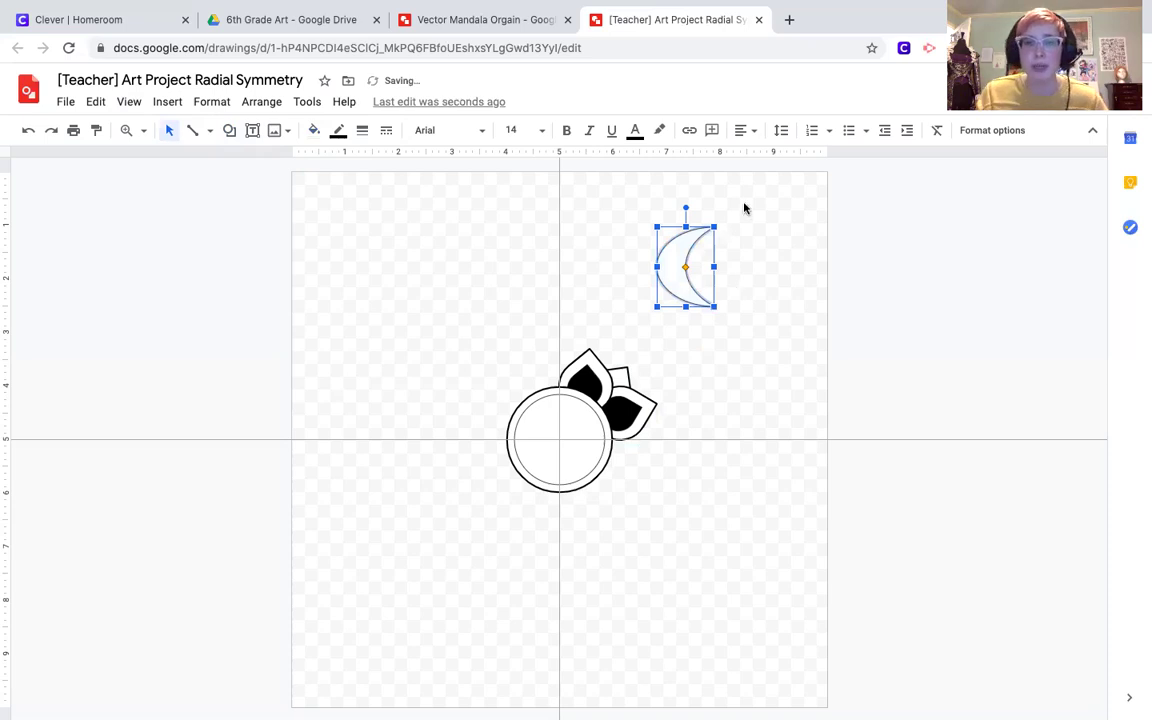
{"action": "mouse_move", "coordinate": [632, 365]}
{"action": "left_mouse_down"}
{"action": "mouse_move", "coordinate": [643, 368]}
{"action": "mouse_move", "coordinate": [640, 358]}
{"action": "left_mouse_up"}
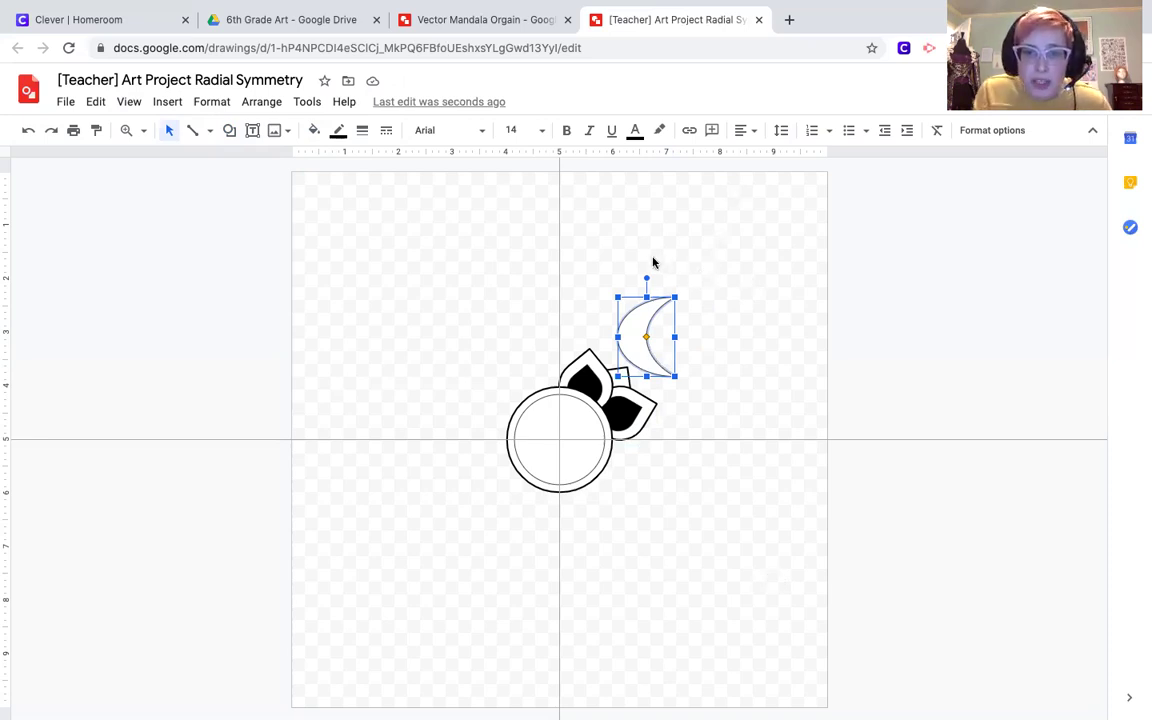
Drag the crescent beside the petals and rotate it to about 315°.
{"action": "mouse_move", "coordinate": [653, 262]}
{"action": "left_mouse_down"}
{"action": "mouse_move", "coordinate": [632, 325]}
{"action": "mouse_move", "coordinate": [665, 318]}
{"action": "left_mouse_up"}
{"action": "left_click_drag", "start_coordinate": [650, 262], "coordinate": [614, 318]}
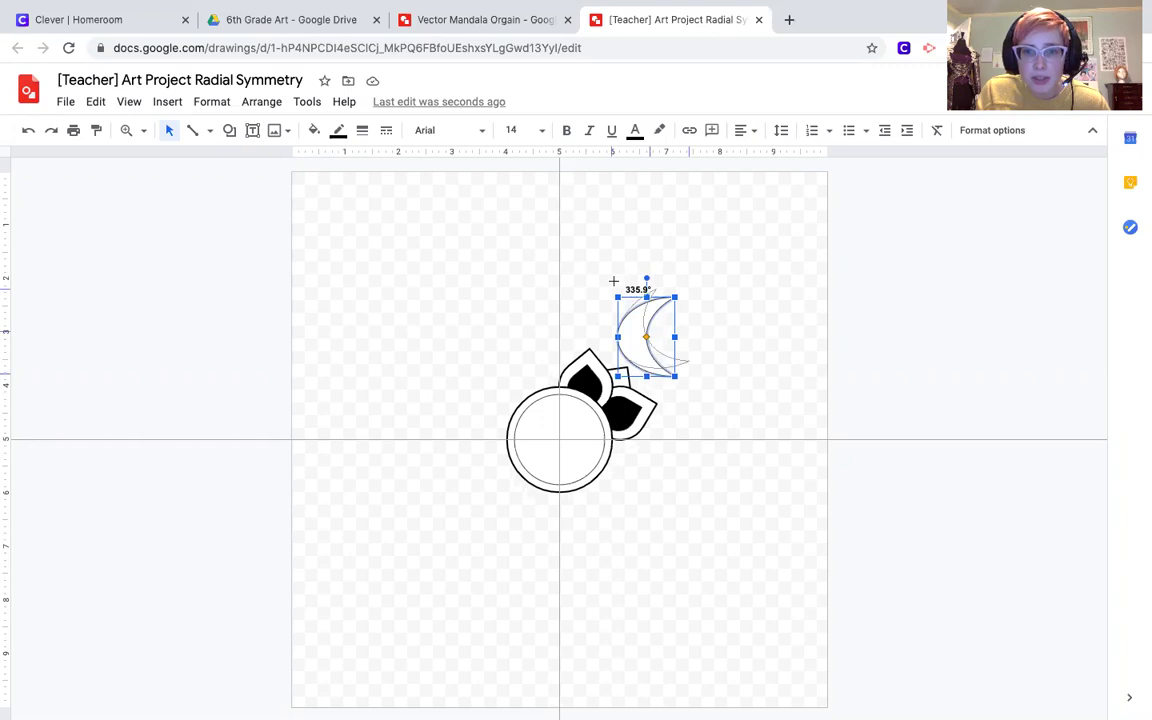
{"action": "left_click_drag", "start_coordinate": [615, 282], "coordinate": [600, 292]}
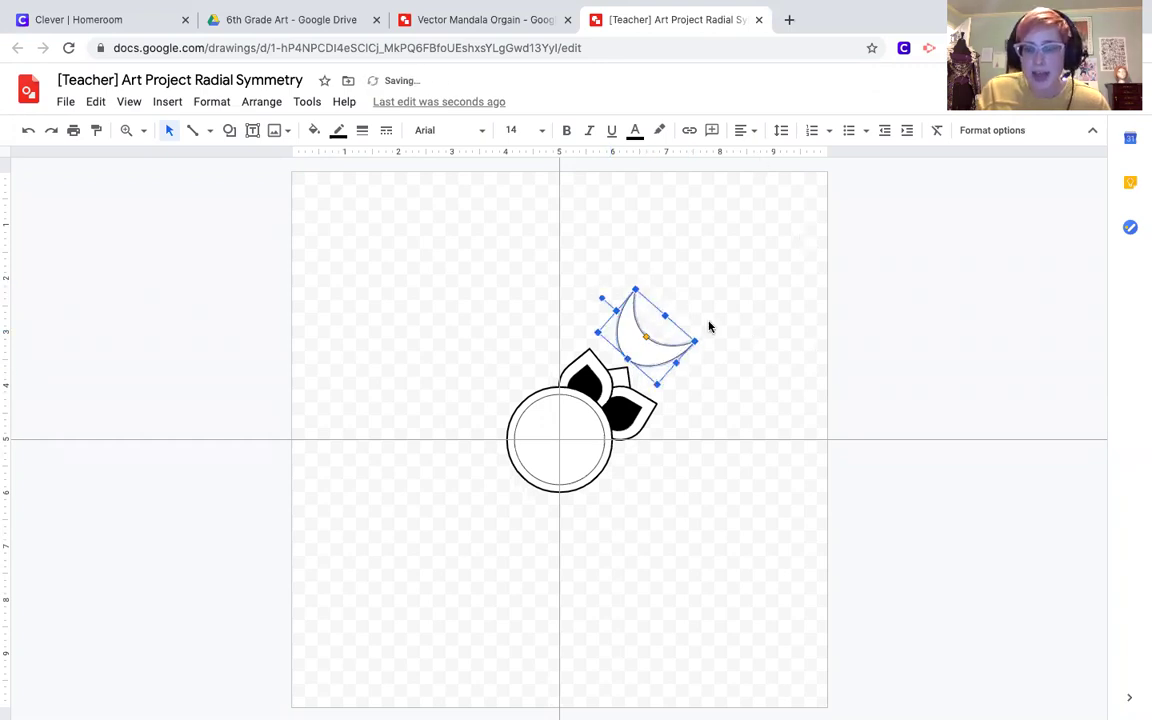
Nudge the crescent down and left with the arrow keys so it overlaps the petals.
{"action": "key", "text": "Down"}
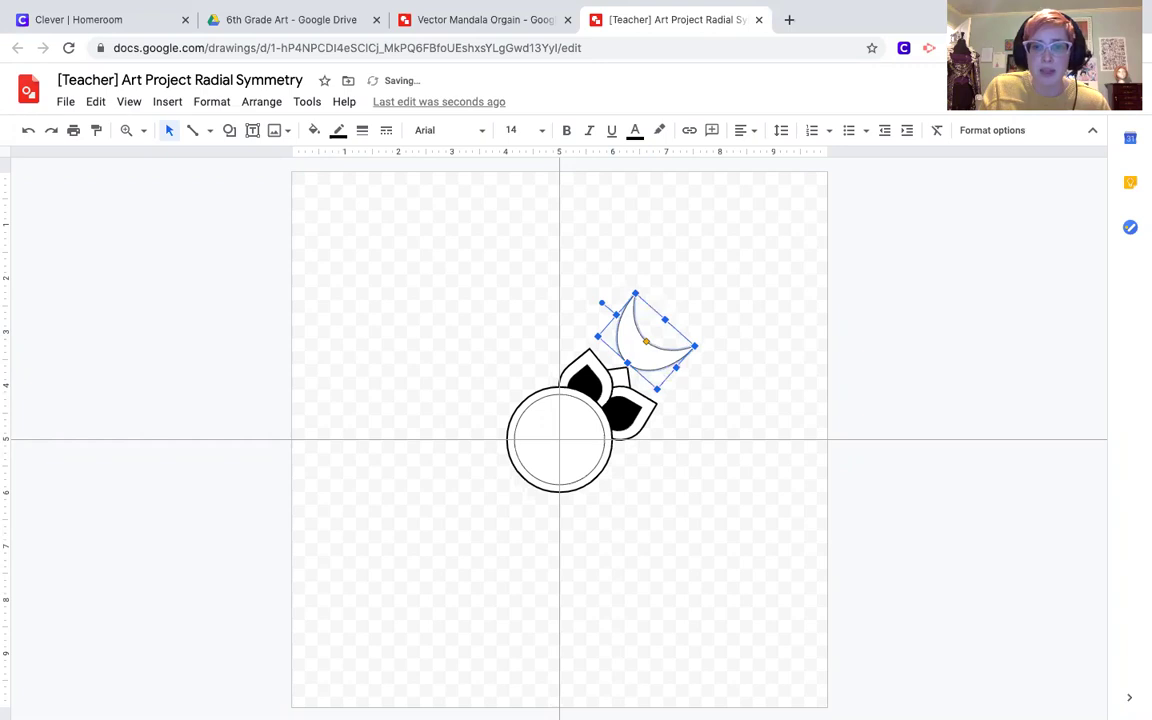
{"action": "key", "text": "Down"}
{"action": "key", "text": "Left"}
{"action": "key", "text": "Down"}
{"action": "key", "text": "Down"}
{"action": "key", "text": "Down"}
{"action": "key", "text": "Left"}
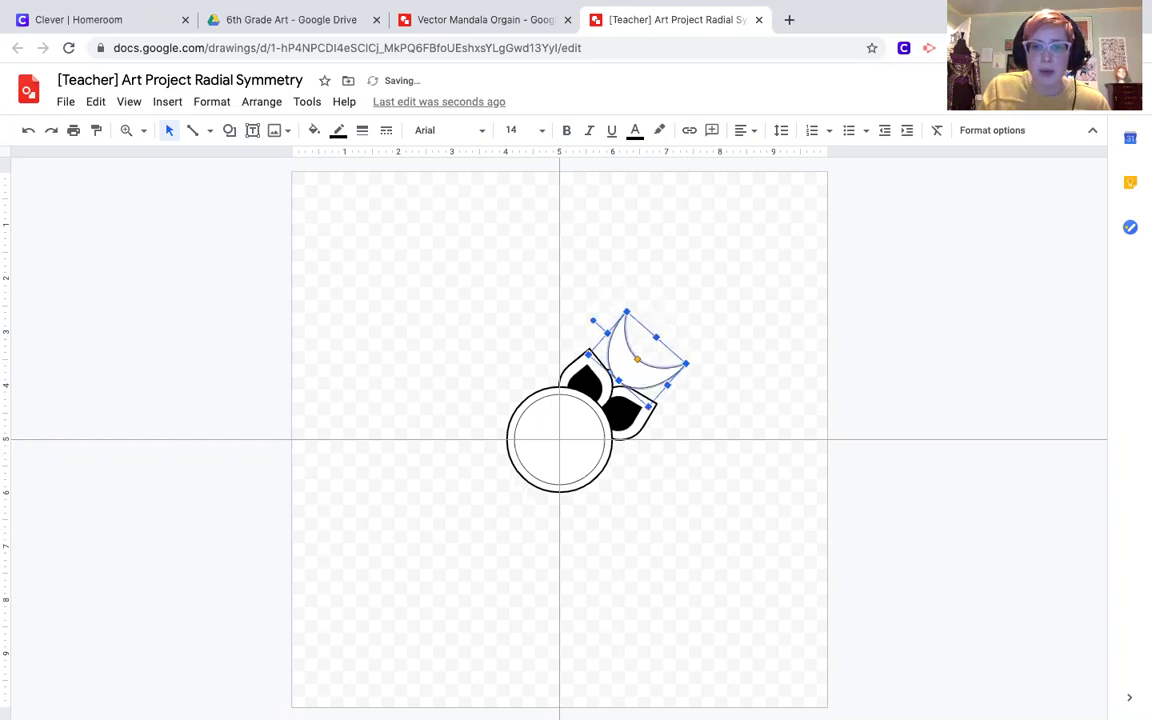
{"action": "key", "text": "Left"}
{"action": "left_click", "coordinate": [767, 330]}
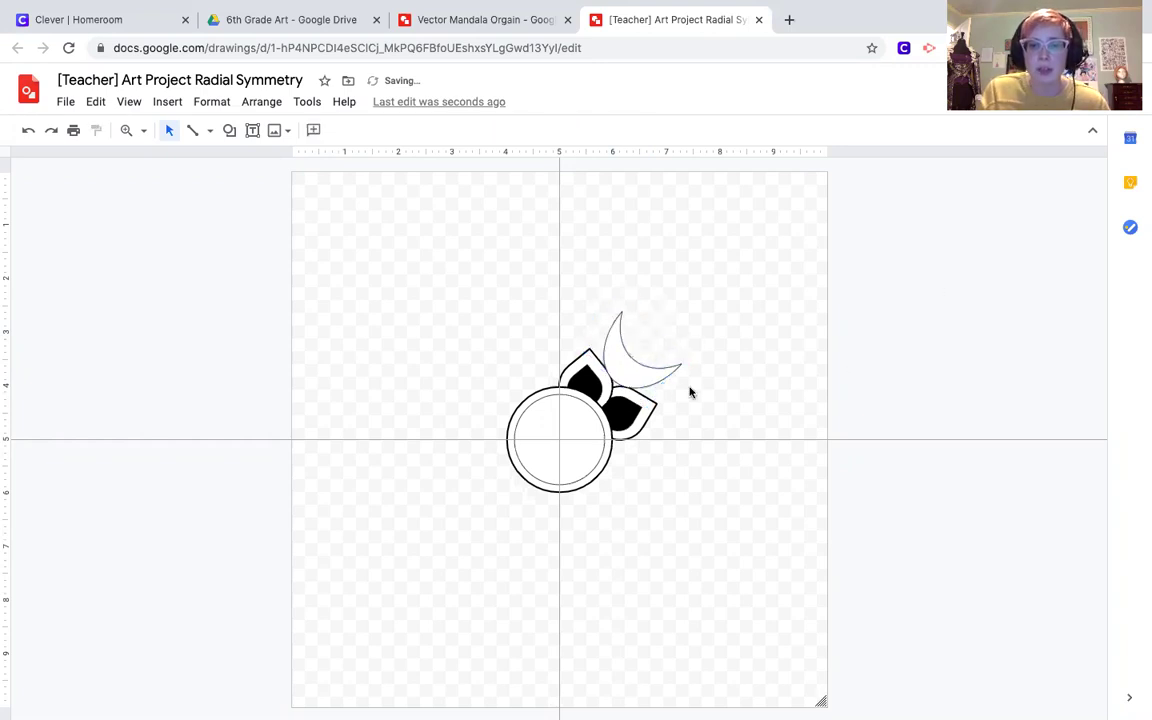
{"action": "left_click", "coordinate": [638, 374]}
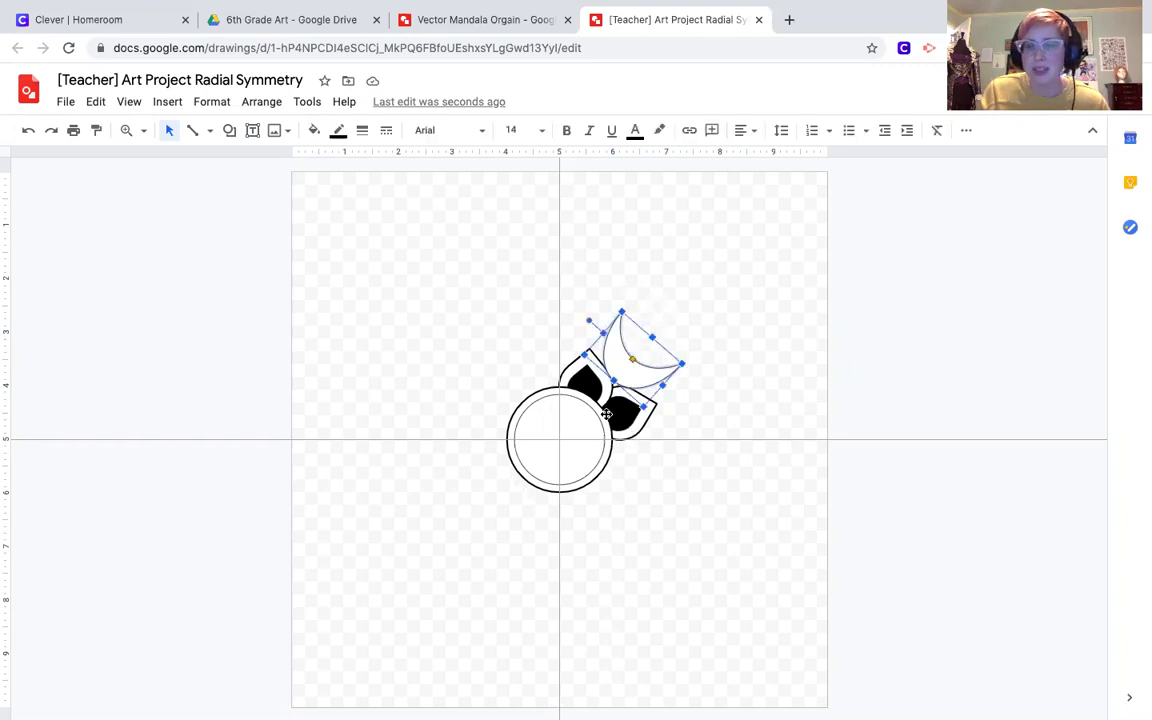
Send the crescent backward behind the petals and check the layering.
{"action": "left_click", "coordinate": [256, 106]}
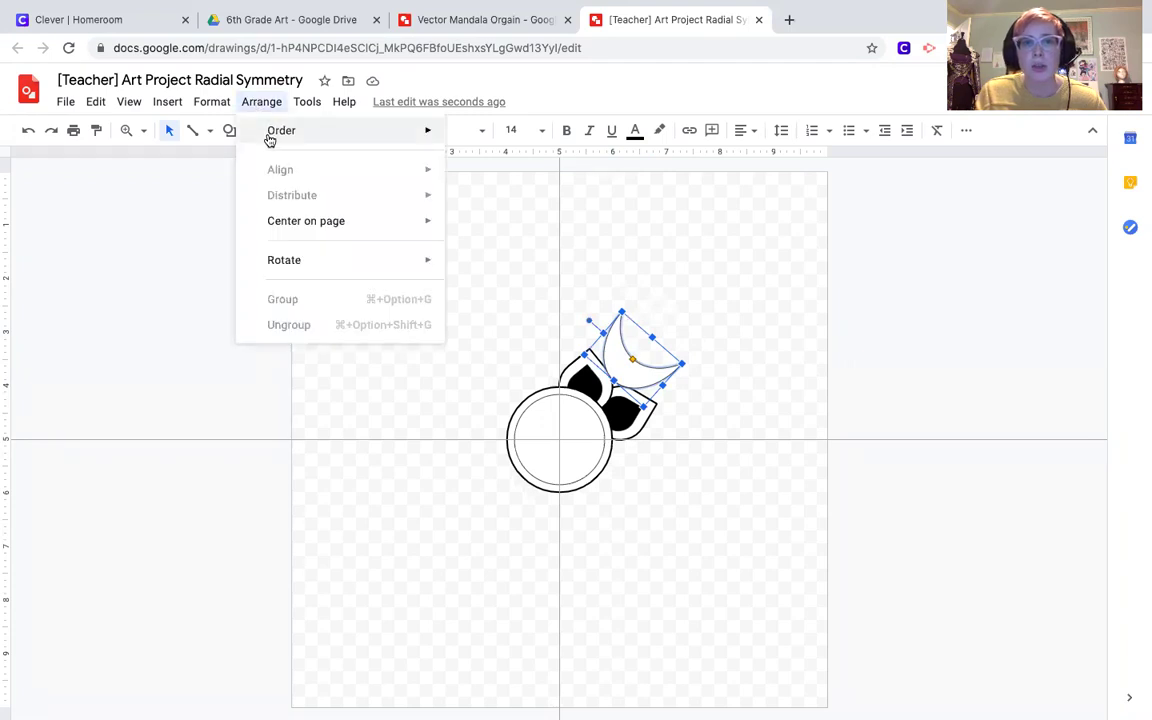
{"action": "mouse_move", "coordinate": [430, 130]}
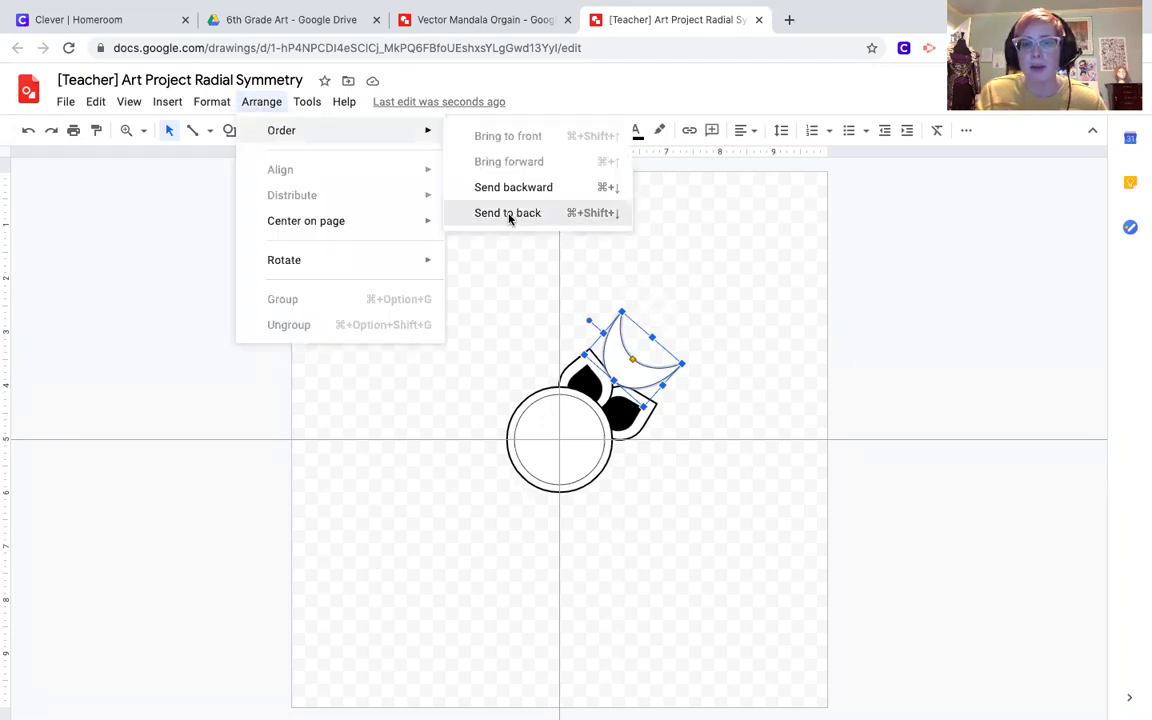
{"action": "key", "text": "super+shift+Down"}
{"action": "left_click", "coordinate": [897, 368]}
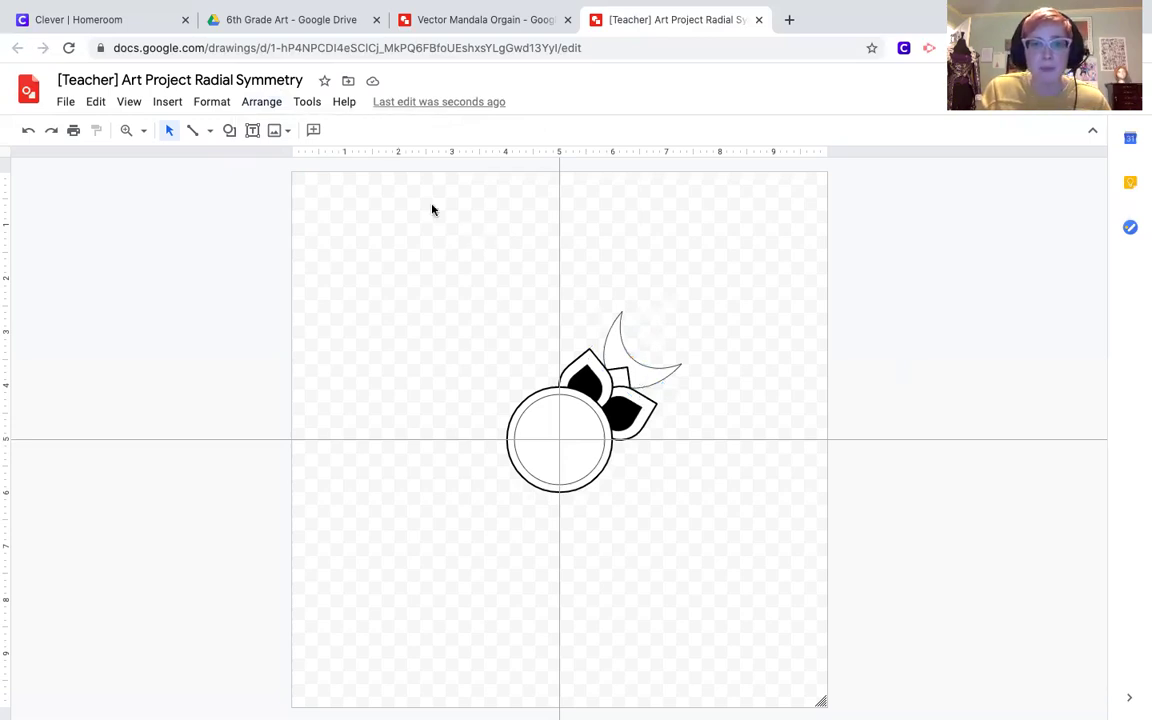
Bring the crescent to the front, review it, then undo.
{"action": "left_click", "coordinate": [262, 102]}
{"action": "mouse_move", "coordinate": [294, 132]}
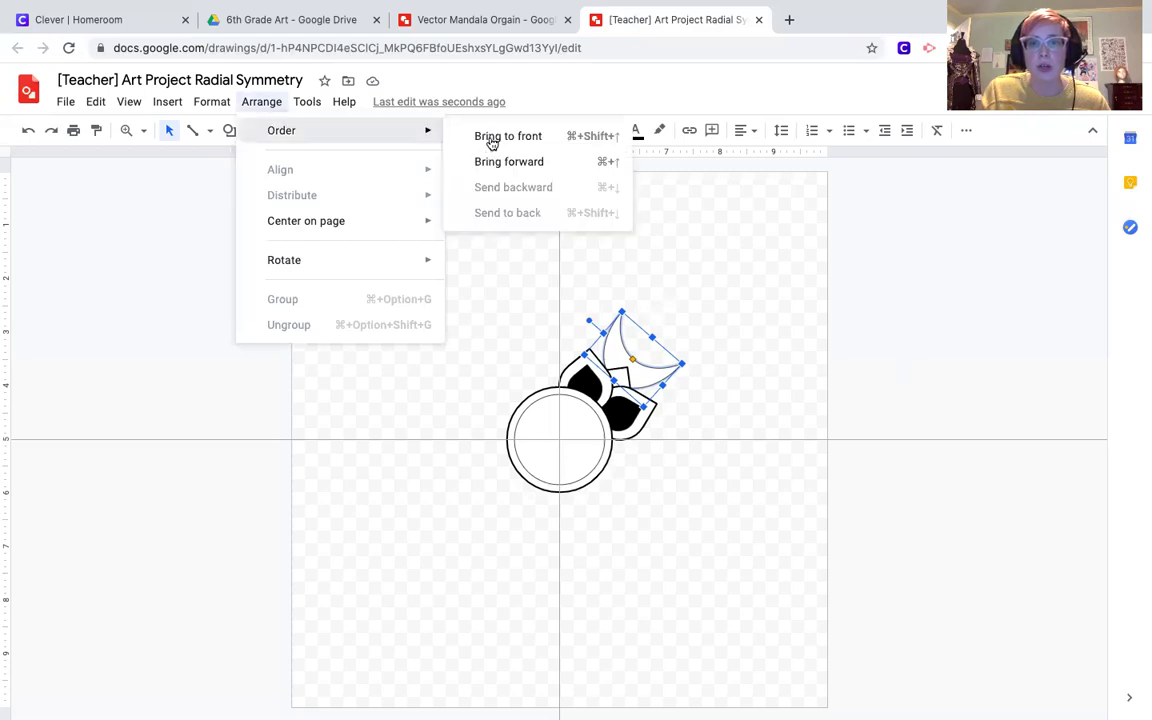
{"action": "left_click", "coordinate": [491, 141]}
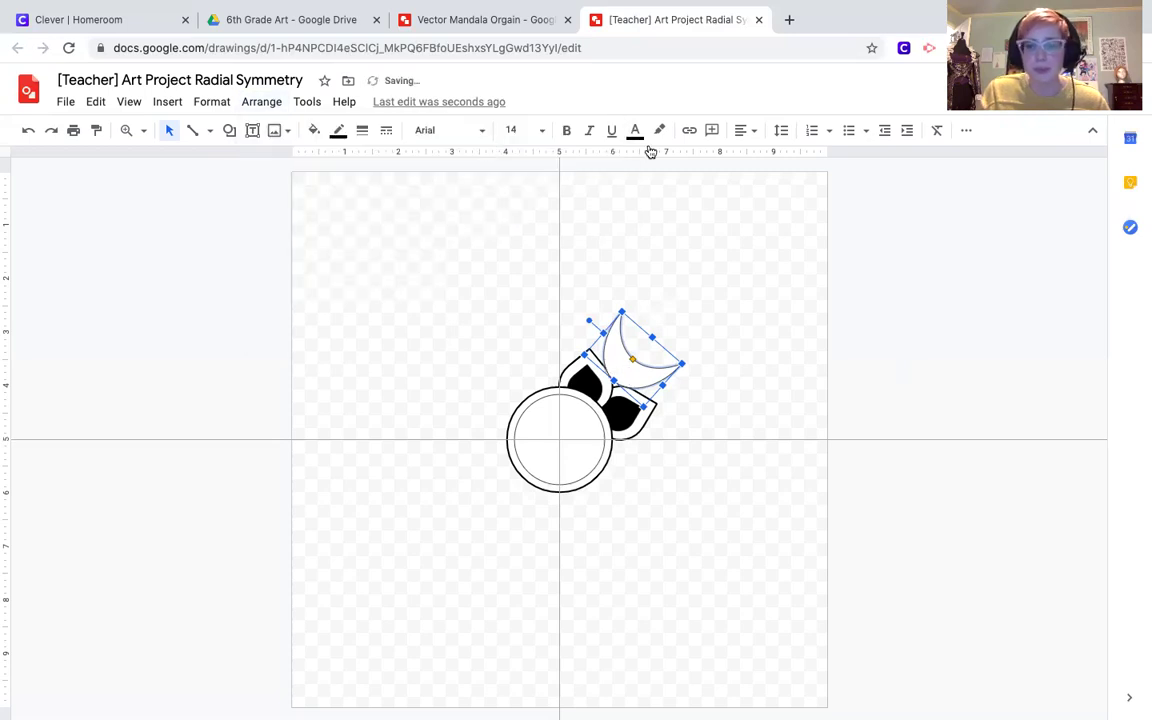
{"action": "left_click", "coordinate": [633, 373]}
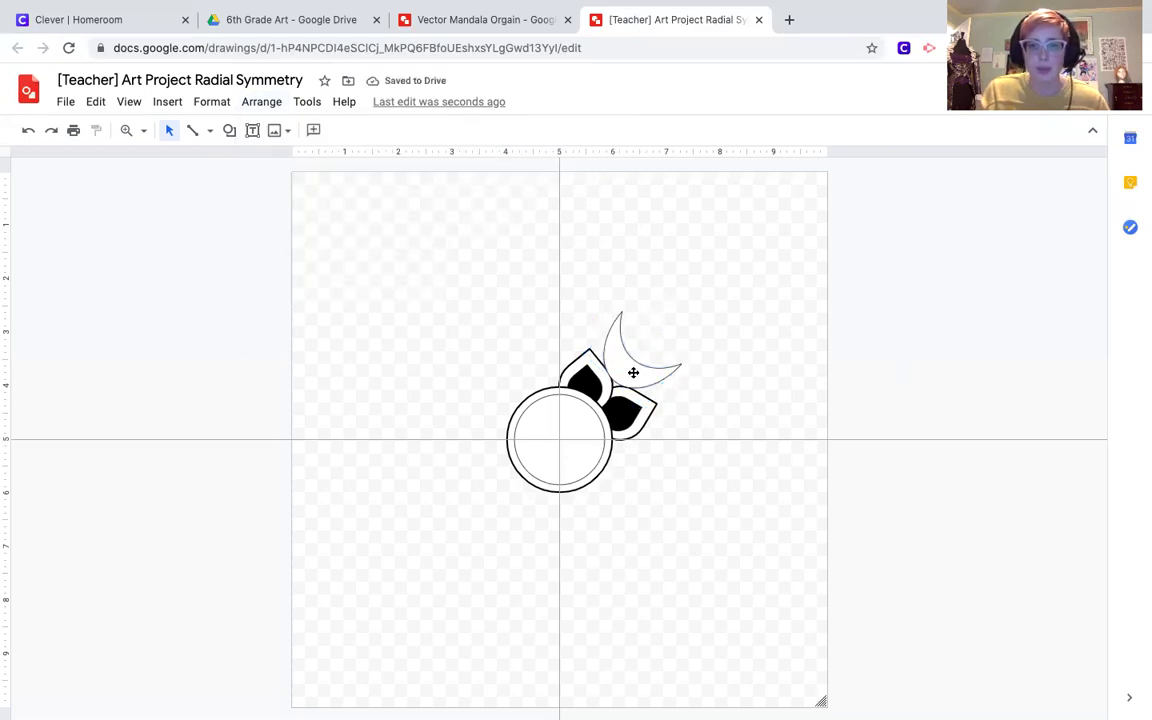
{"action": "key", "text": "ctrl+z"}
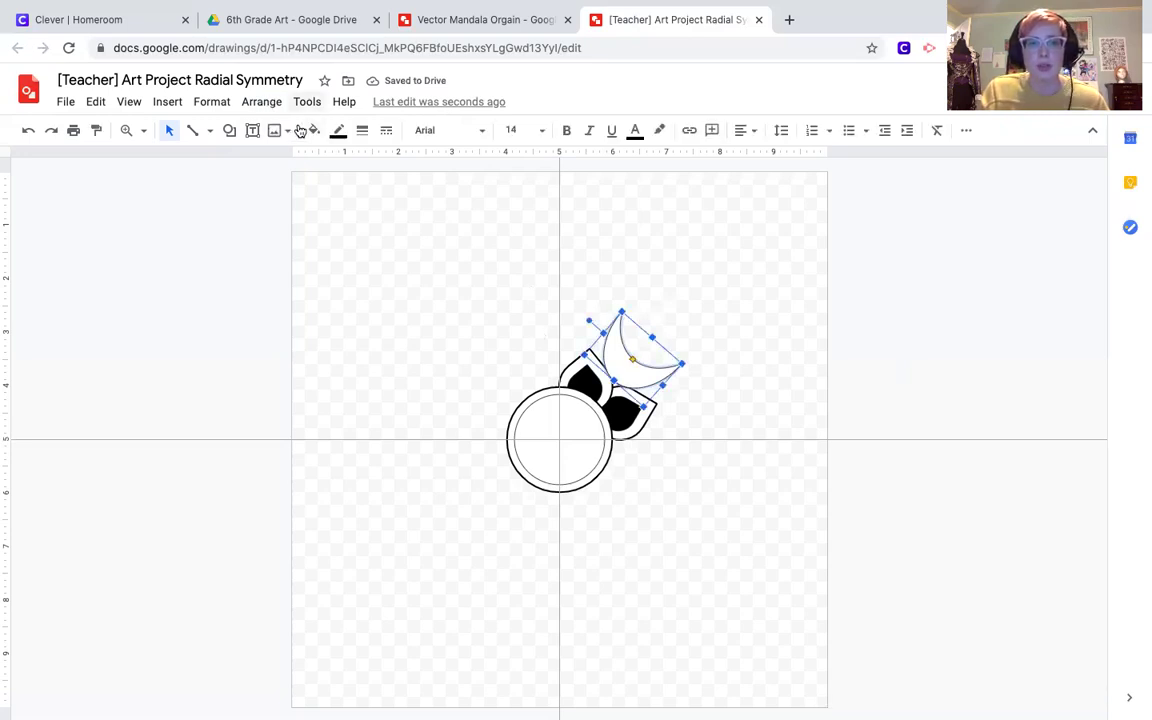
Send the crescent back one layer so it sits behind a petal, then deselect.
{"action": "left_click", "coordinate": [261, 101]}
{"action": "mouse_move", "coordinate": [314, 134]}
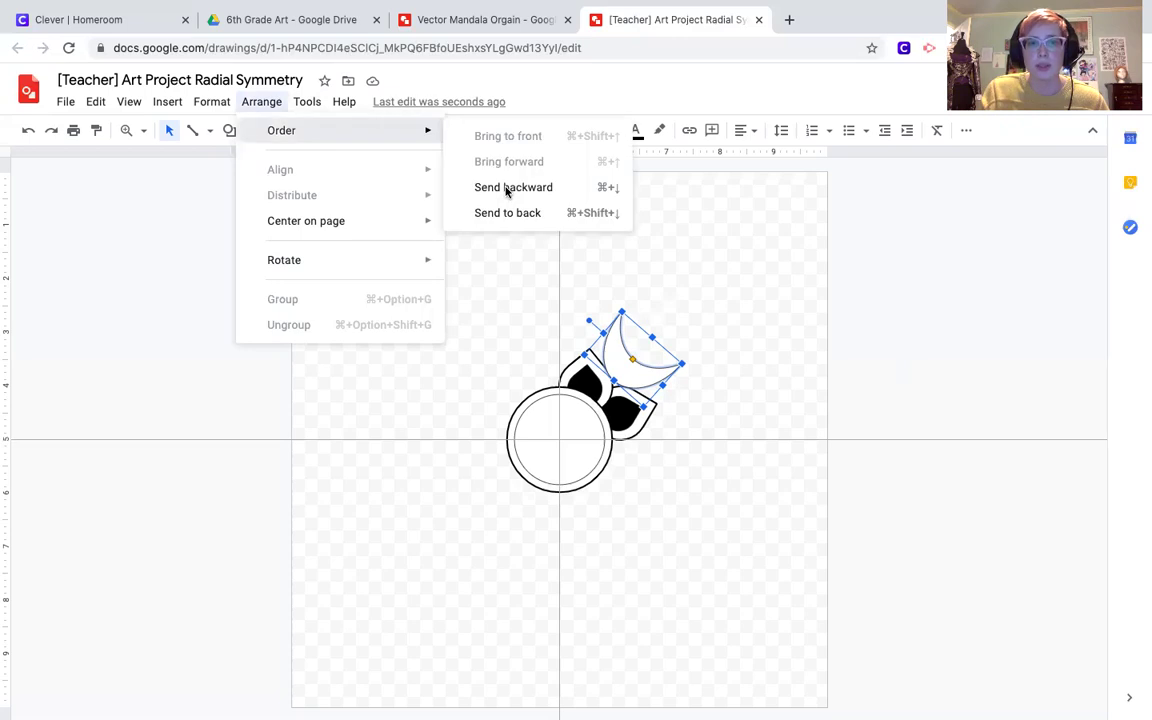
{"action": "key", "text": "super+shift+Down"}
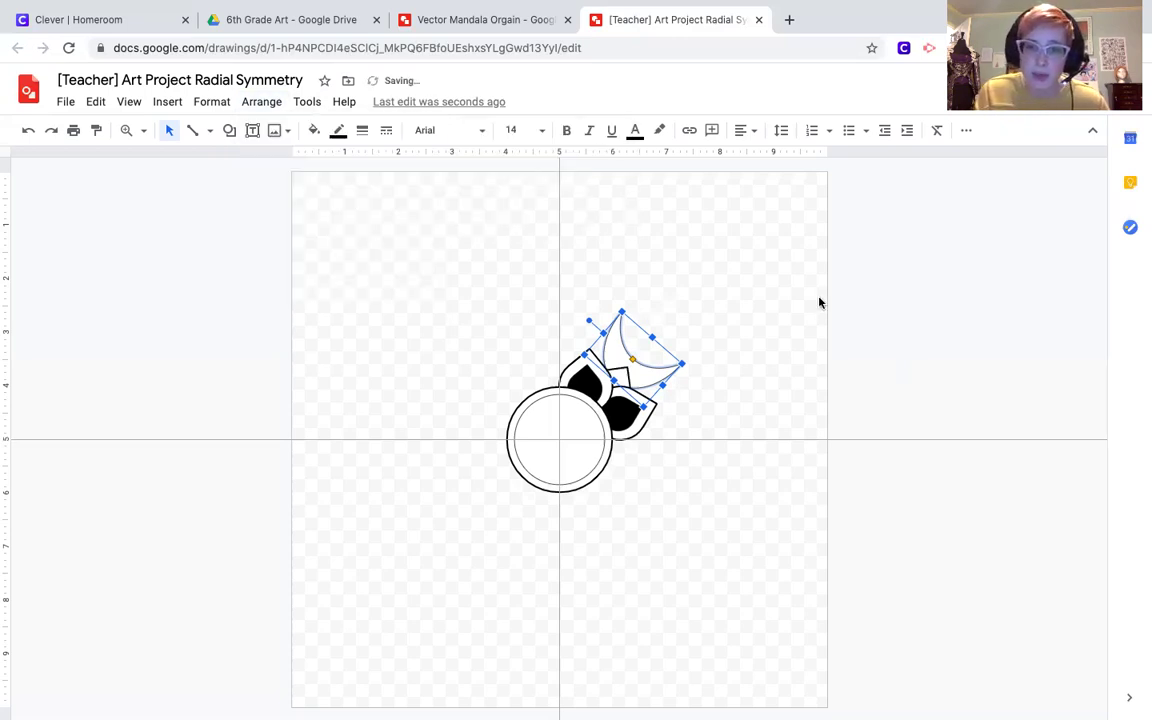
{"action": "key", "text": "Escape"}
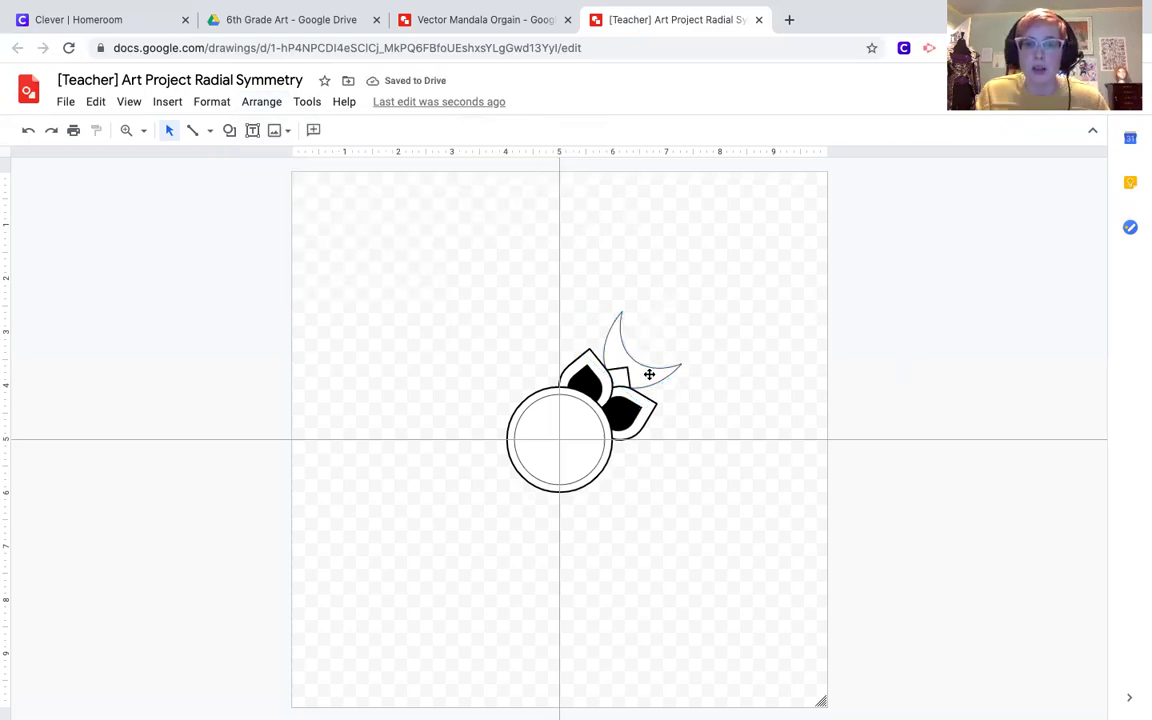
Enlarge the crescent with a corner handle and shift it slightly up and left.
{"action": "left_click", "coordinate": [649, 374]}
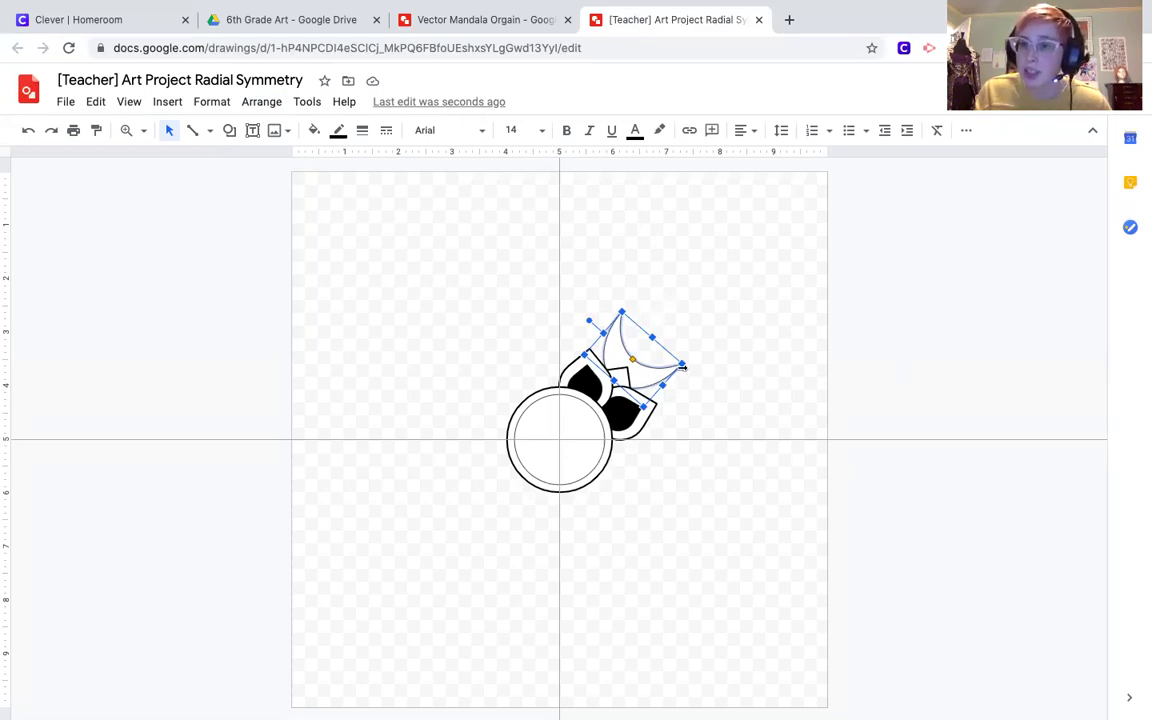
{"action": "left_click_drag", "start_coordinate": [684, 365], "coordinate": [731, 363]}
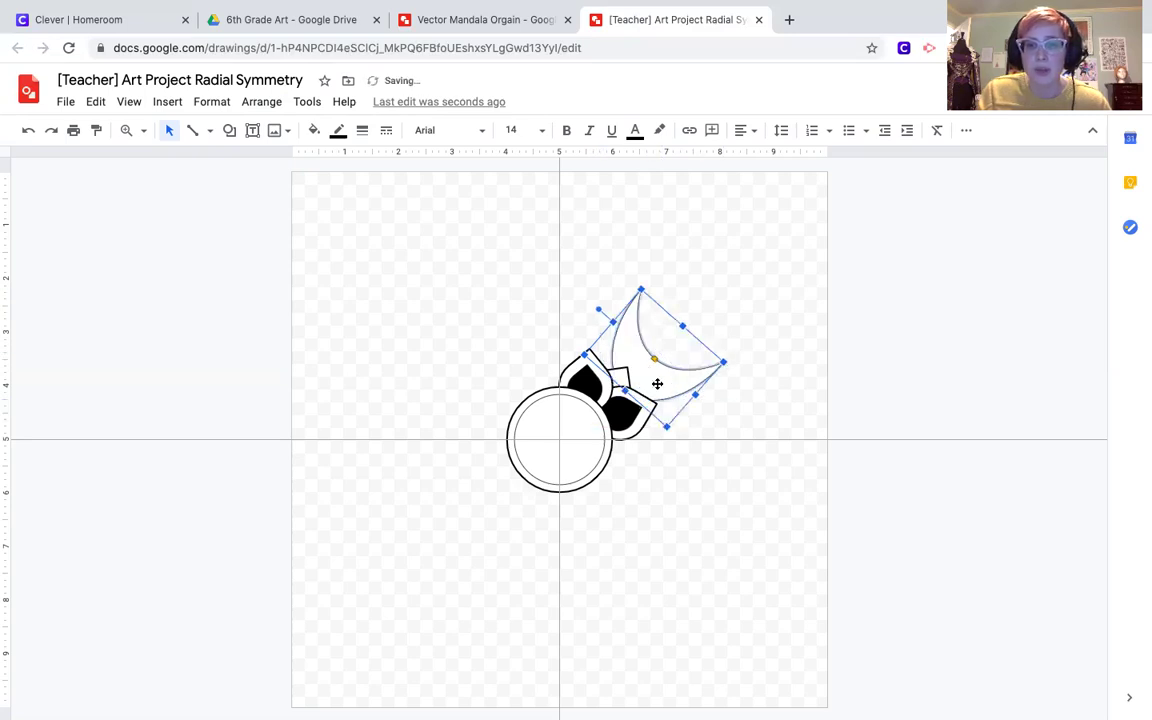
{"action": "left_click_drag", "start_coordinate": [657, 384], "coordinate": [647, 381]}
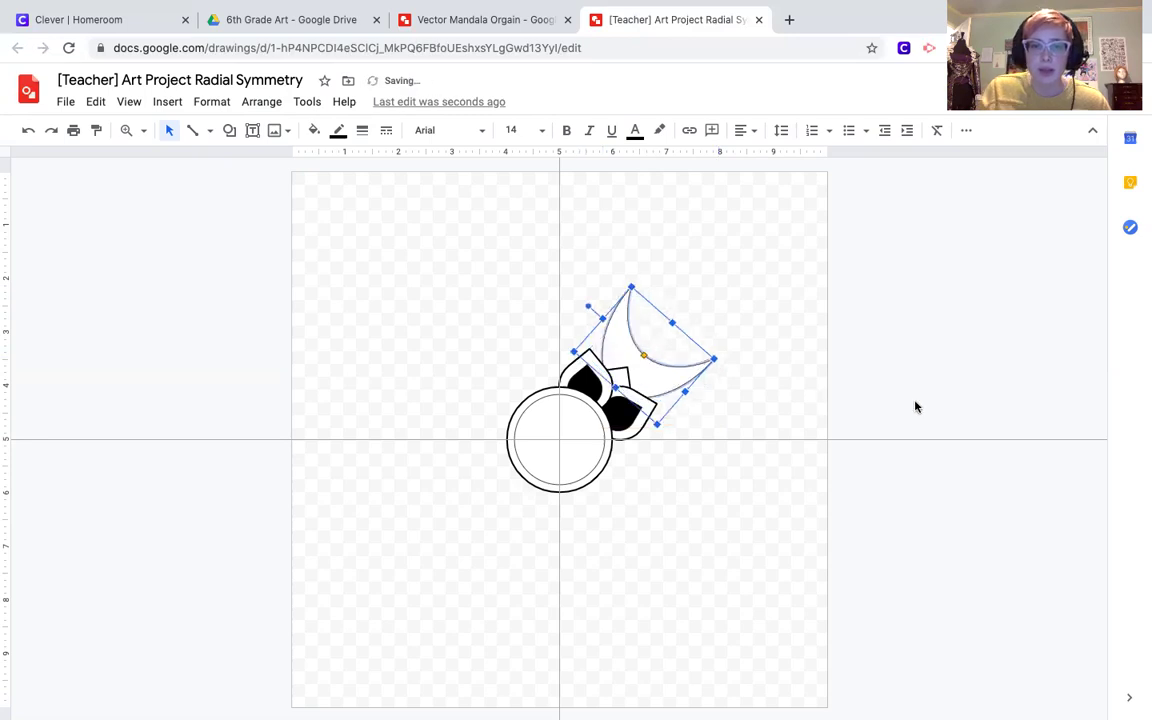
{"action": "key", "text": "Up"}
{"action": "key", "text": "Left"}
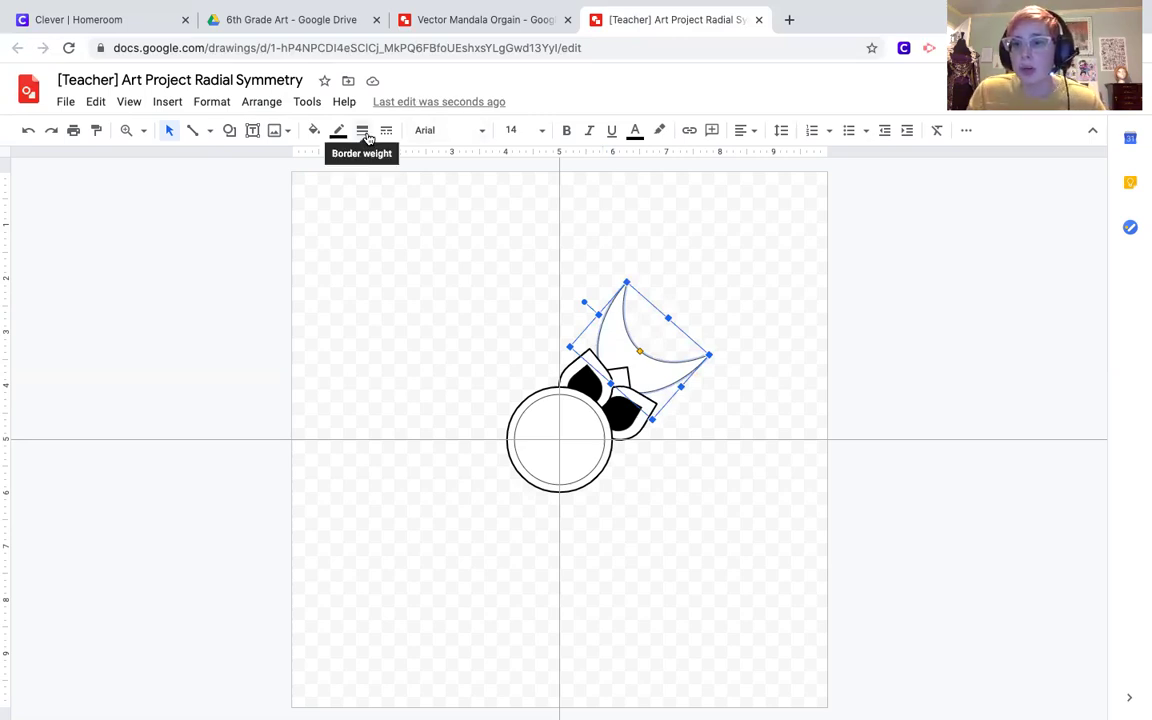
Try 3px, 8px and then 24px outline weights on the crescent.
{"action": "left_click", "coordinate": [366, 137]}
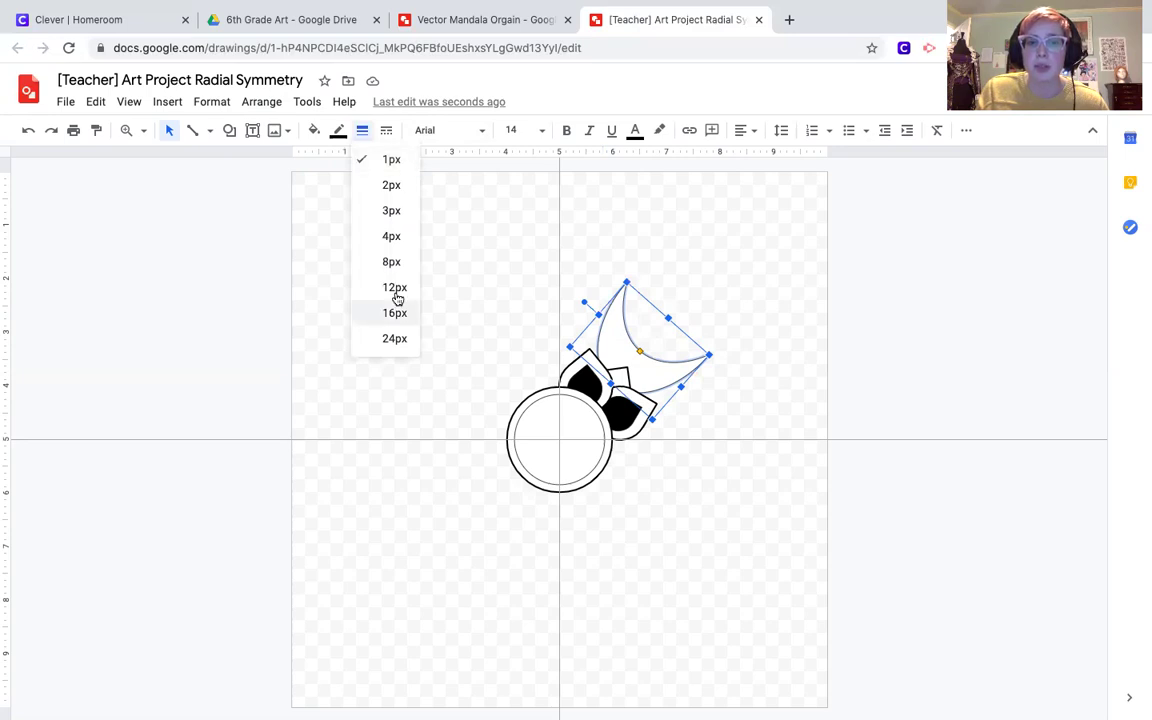
{"action": "key", "text": "Return"}
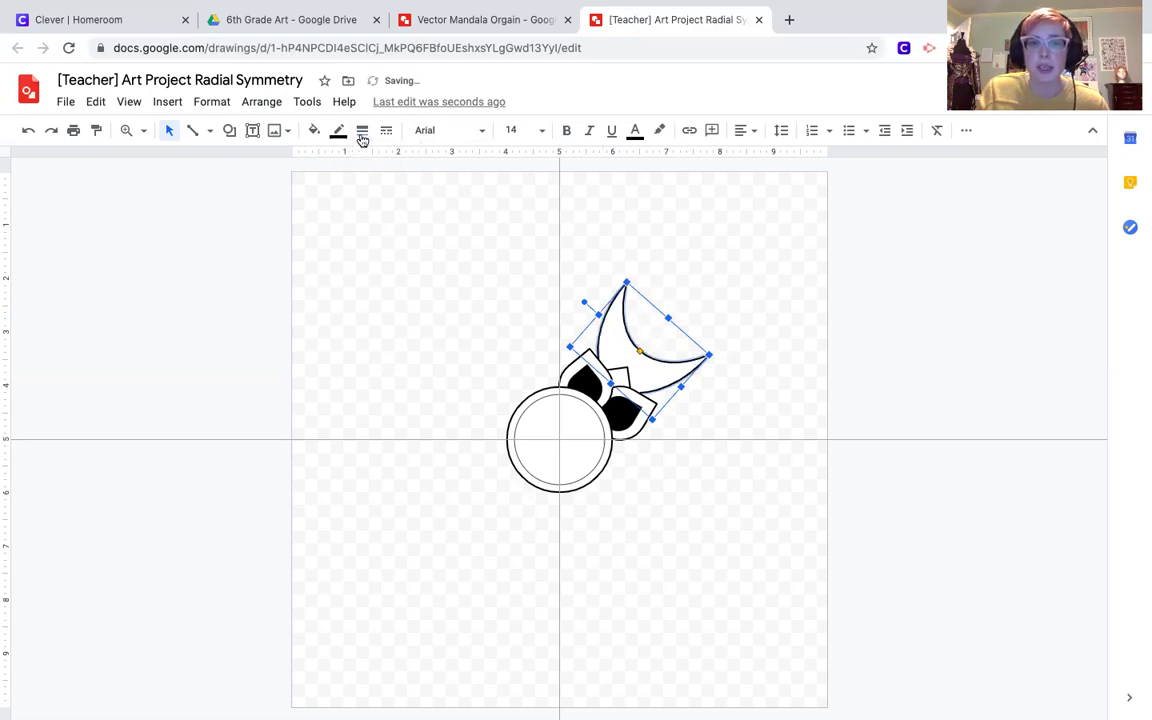
{"action": "left_click", "coordinate": [362, 132]}
{"action": "left_click", "coordinate": [393, 264]}
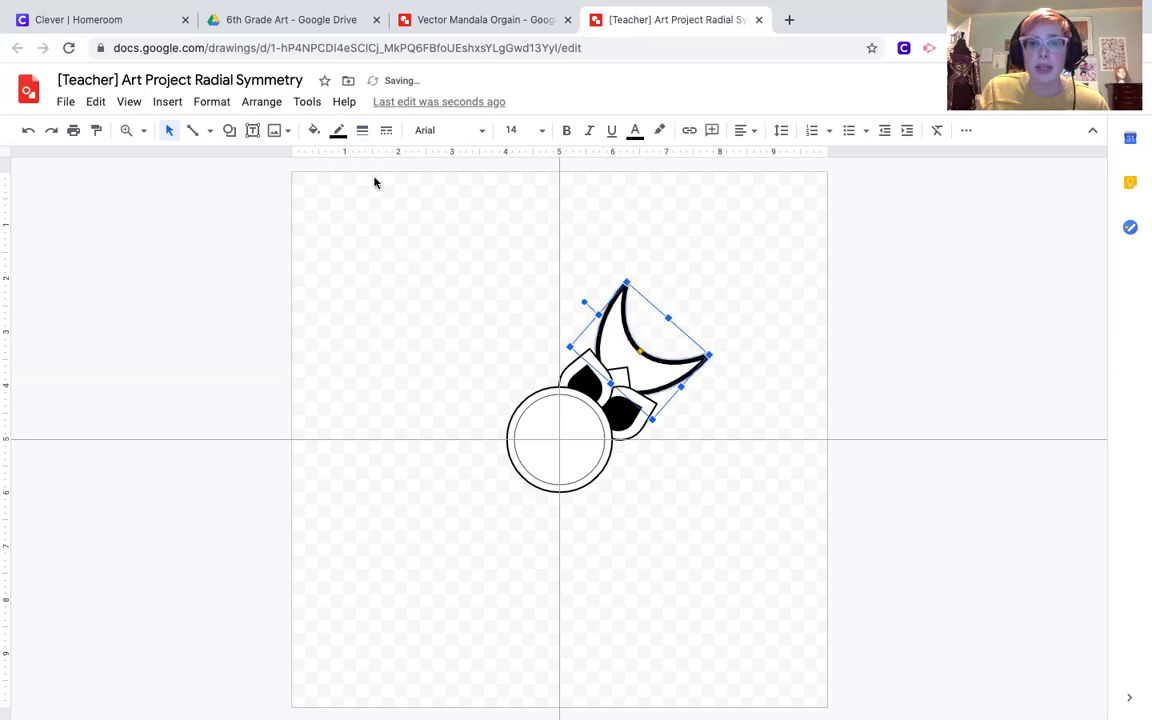
{"action": "left_click", "coordinate": [362, 130]}
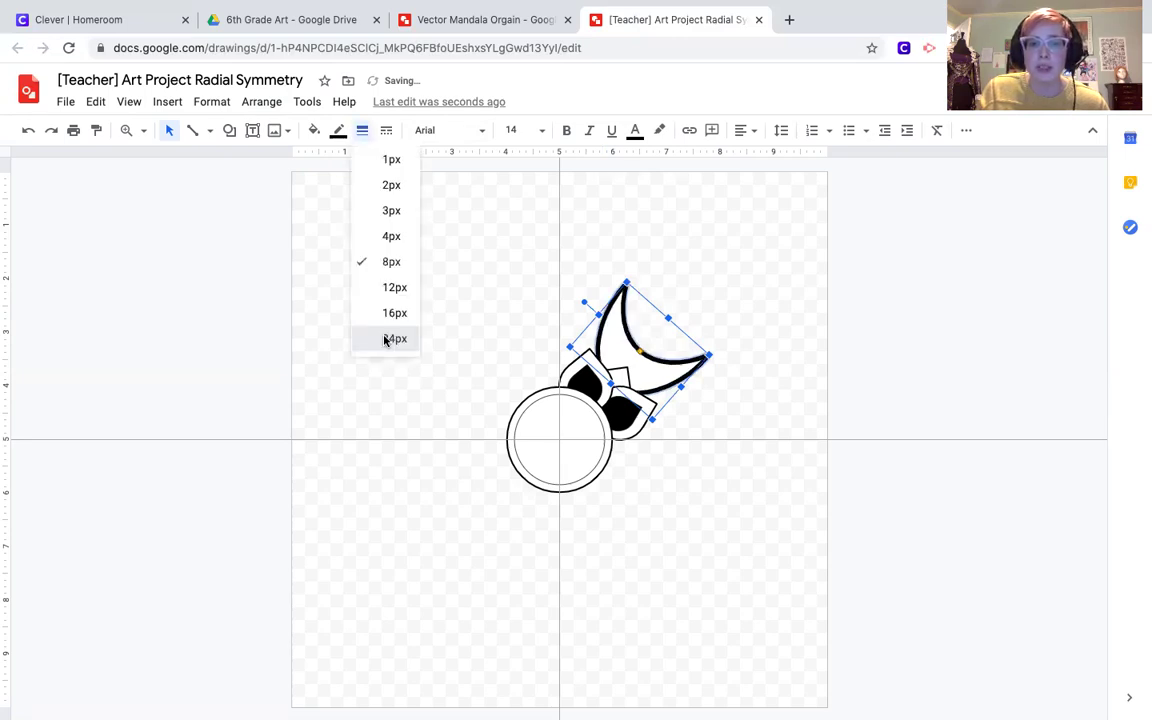
{"action": "left_click", "coordinate": [352, 285]}
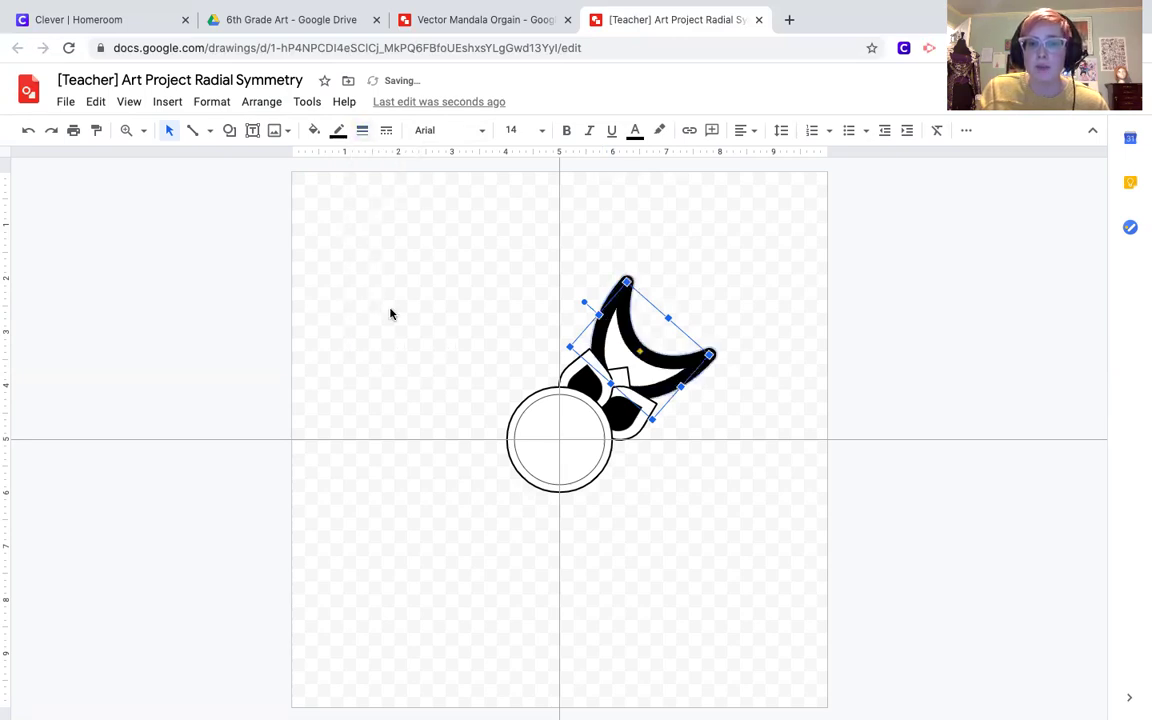
Set the crescent back to a thin outline, then select the upper black petal.
{"action": "left_click", "coordinate": [362, 131]}
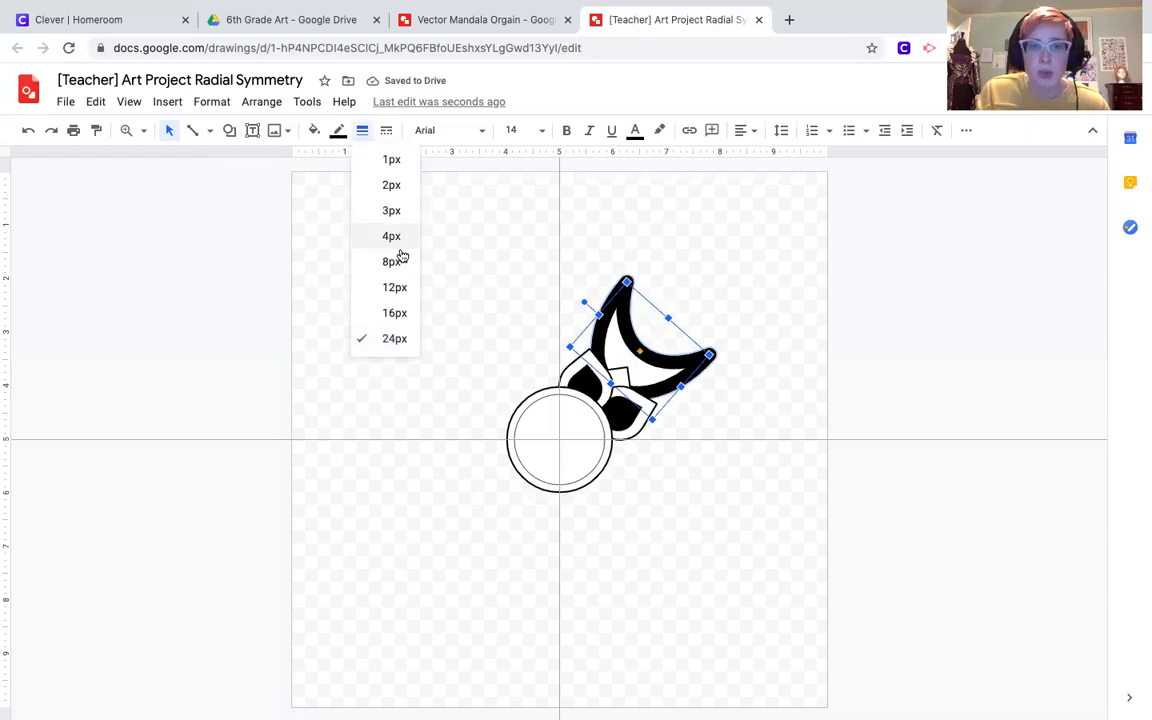
{"action": "left_click", "coordinate": [401, 205]}
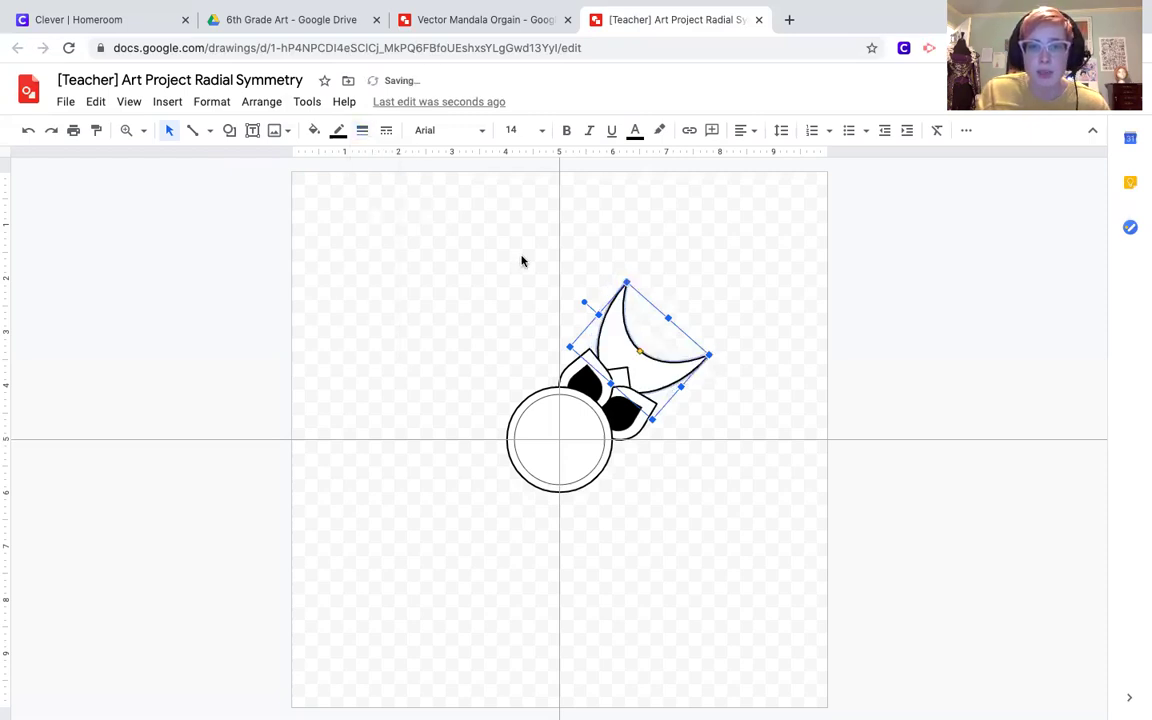
{"action": "left_click", "coordinate": [915, 360]}
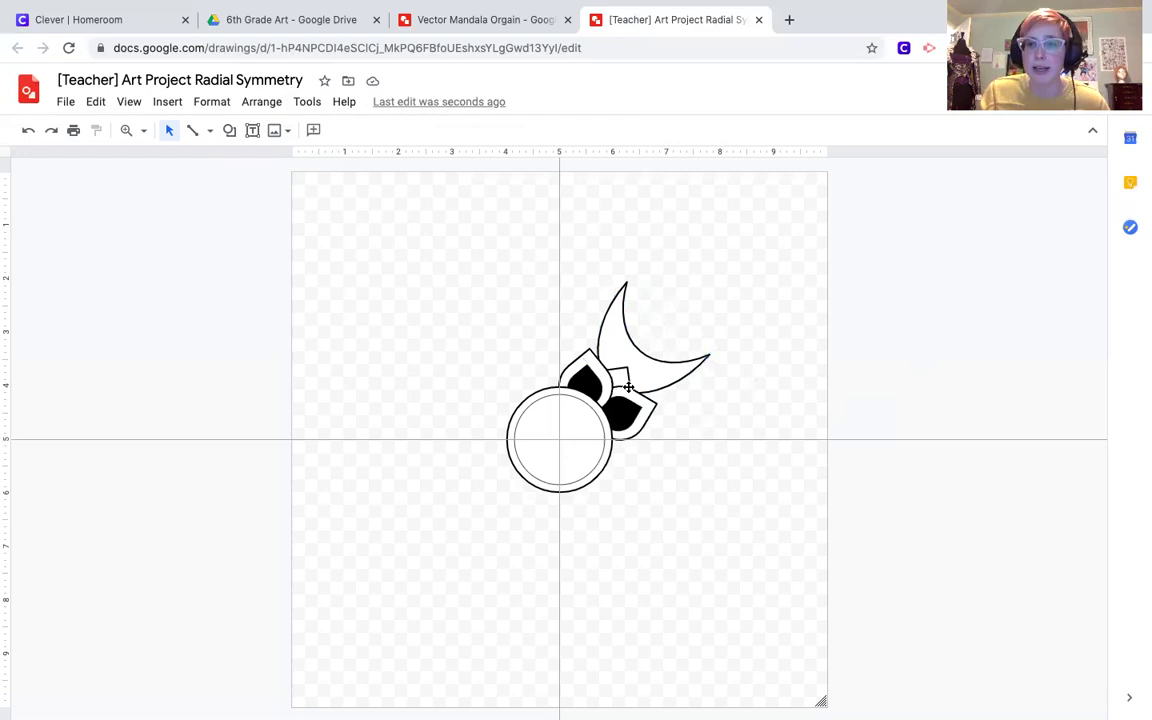
{"action": "left_click", "coordinate": [597, 384]}
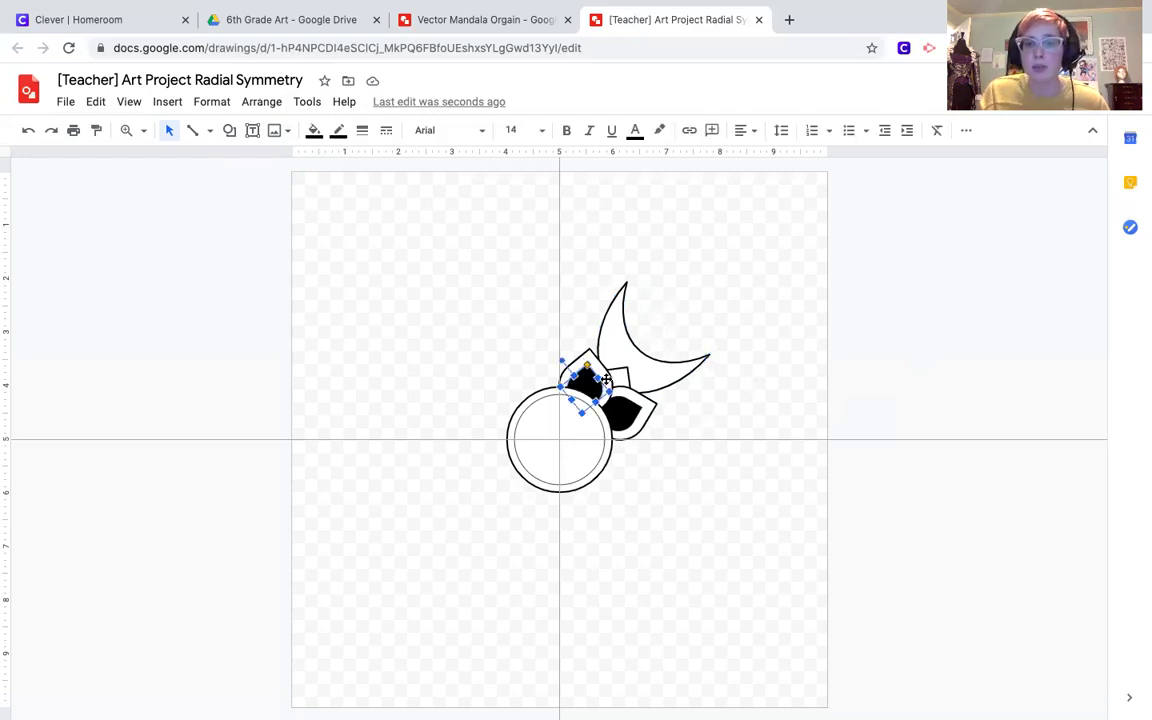
{"action": "left_click", "coordinate": [624, 412]}
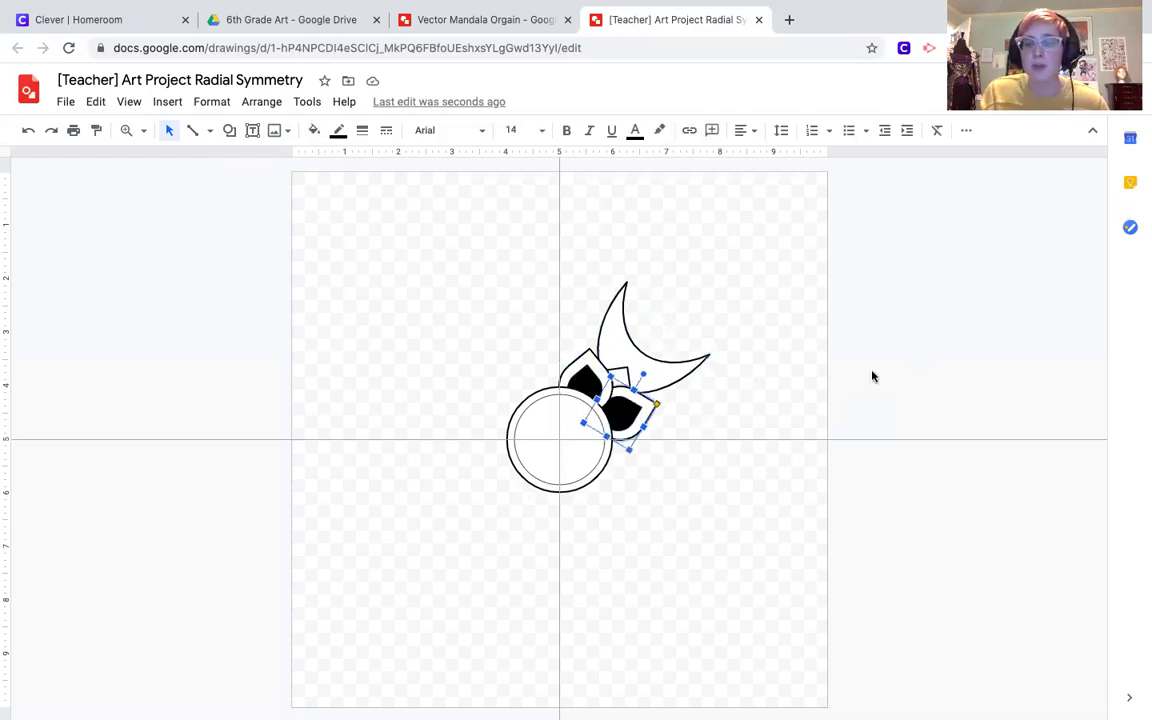
{"action": "left_click", "coordinate": [873, 376]}
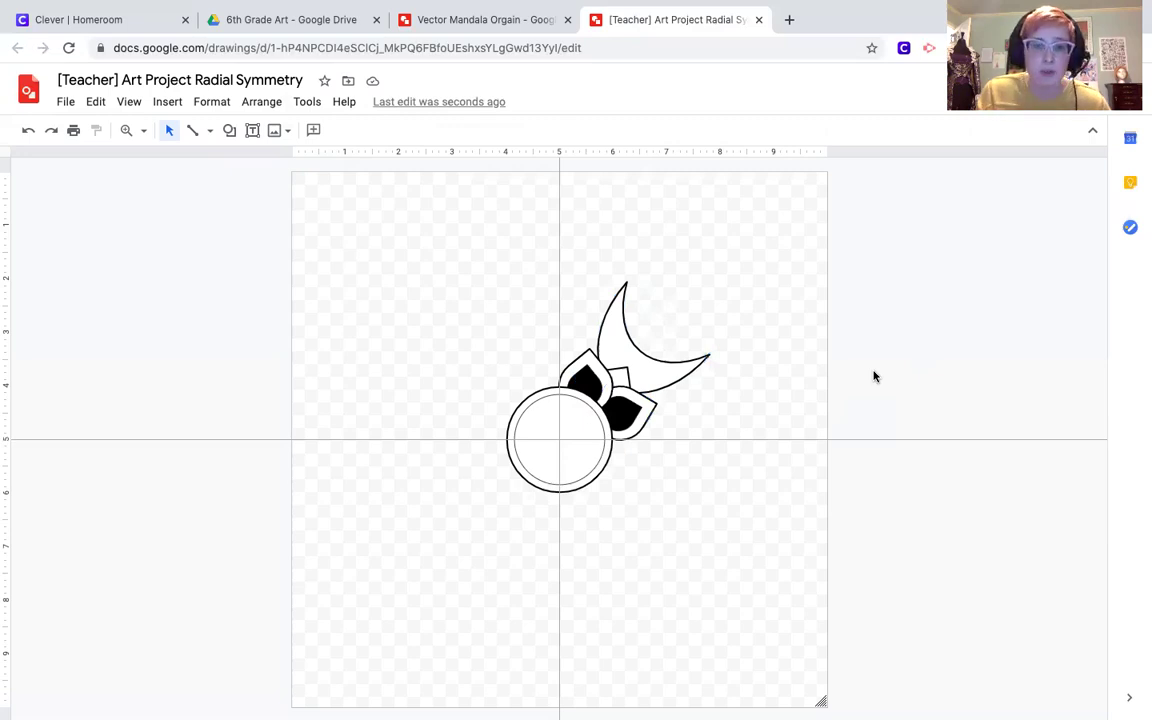
{"action": "left_click", "coordinate": [229, 131]}
{"action": "mouse_move", "coordinate": [268, 159]}
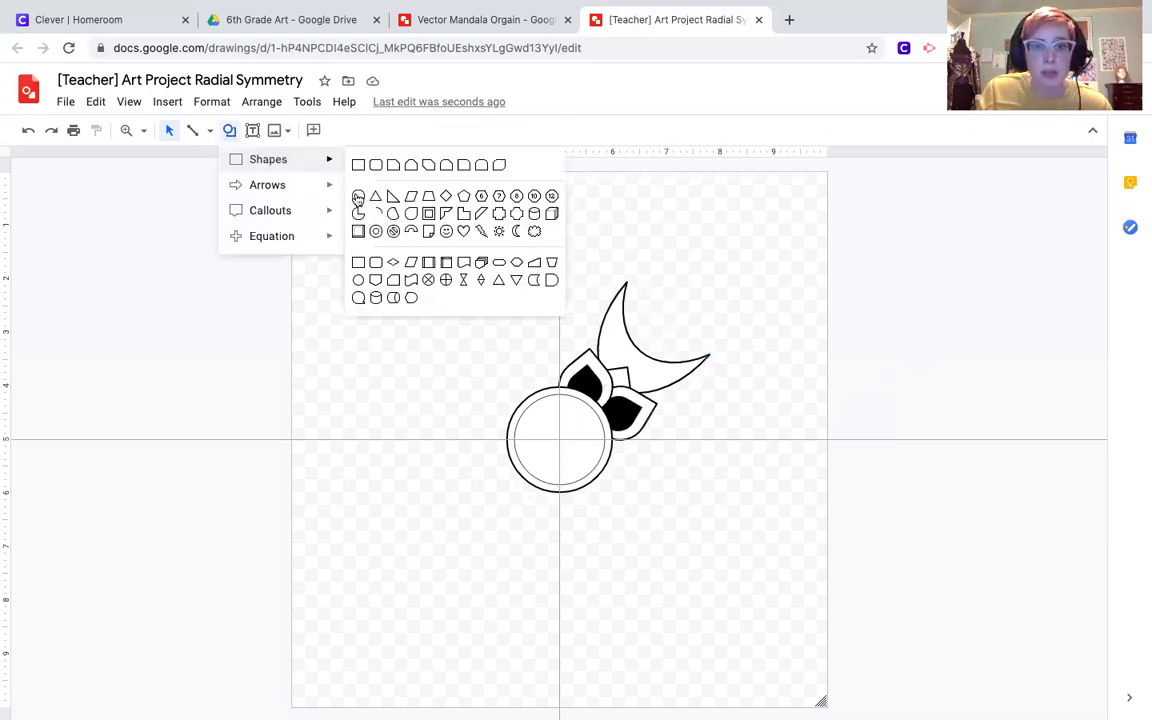
{"action": "left_click", "coordinate": [358, 197]}
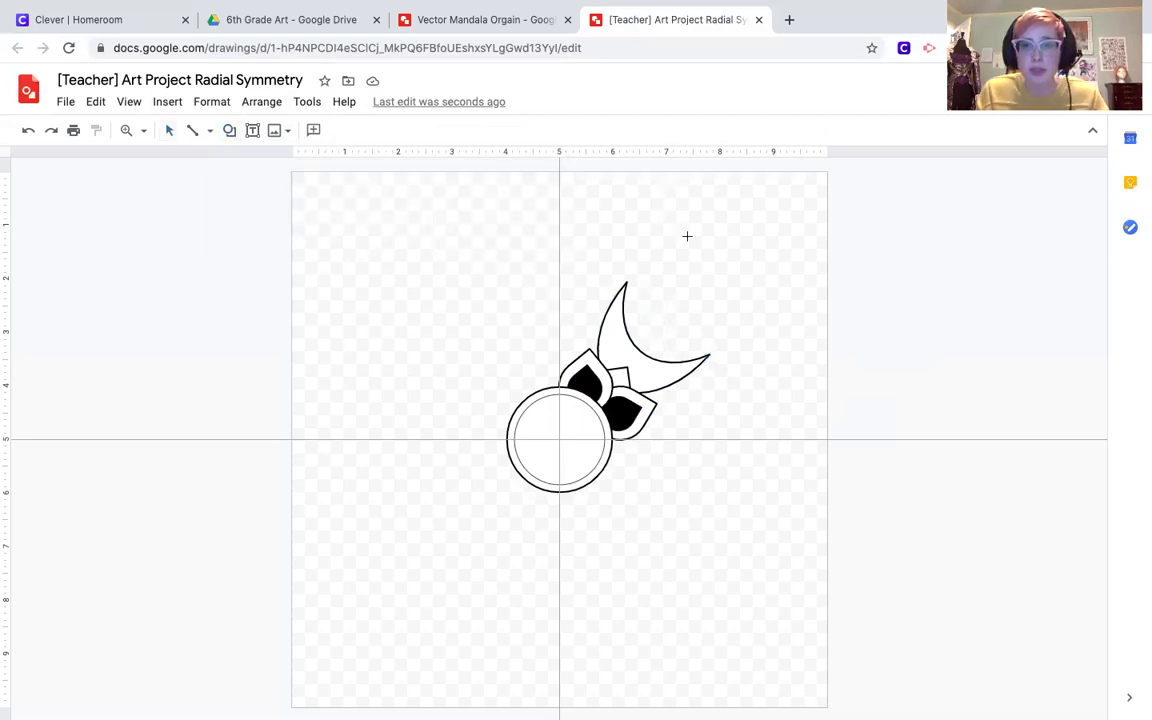
{"action": "left_click_drag", "start_coordinate": [694, 237], "coordinate": [712, 276]}
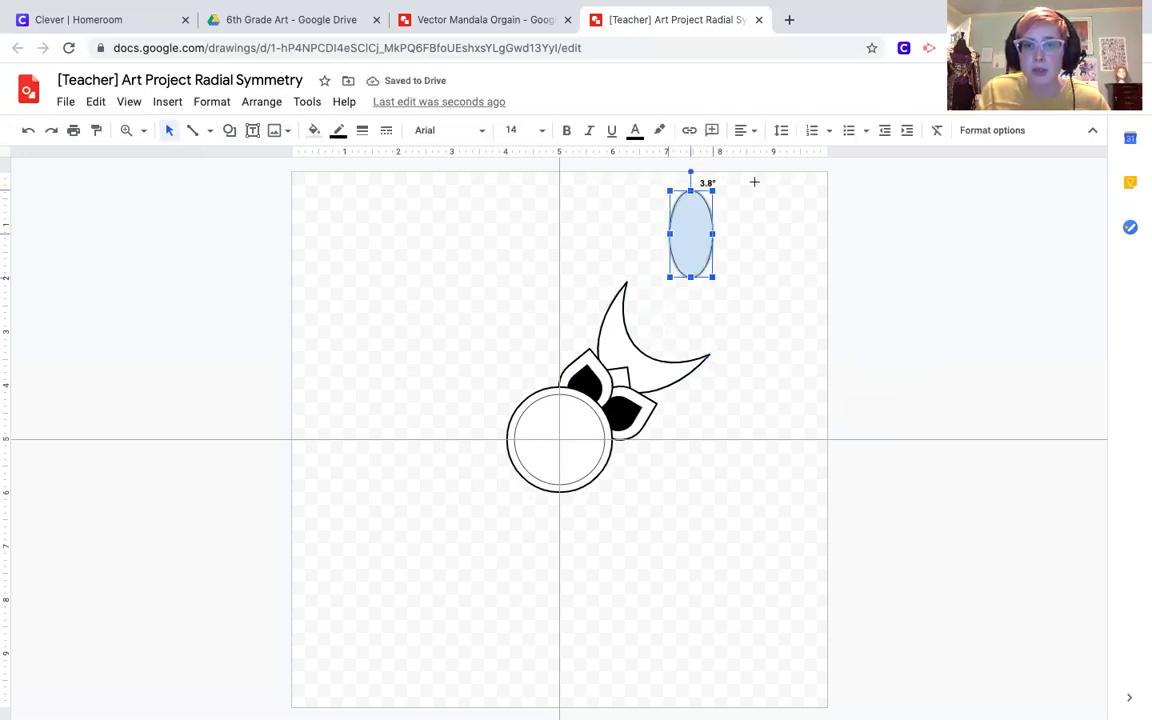
{"action": "key", "text": "ctrl+alt+Right"}
{"action": "key", "text": "ctrl+alt+Right"}
{"action": "key", "text": "ctrl+alt+Right"}
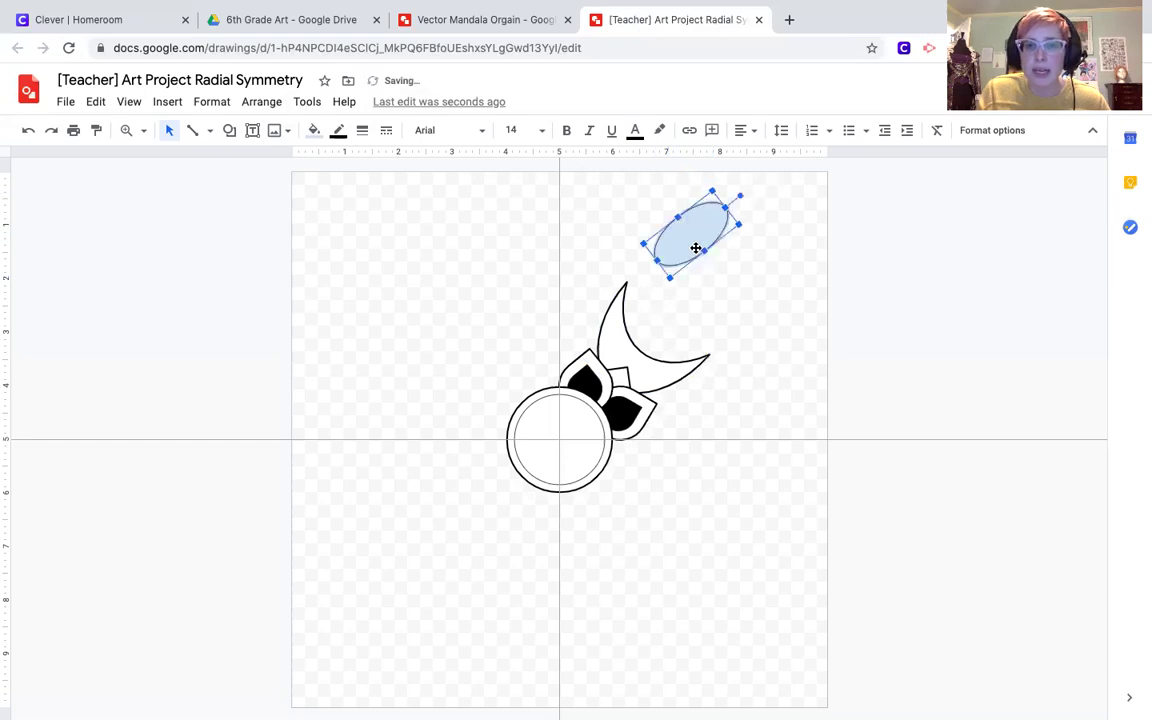
{"action": "left_click_drag", "start_coordinate": [710, 287], "coordinate": [774, 344]}
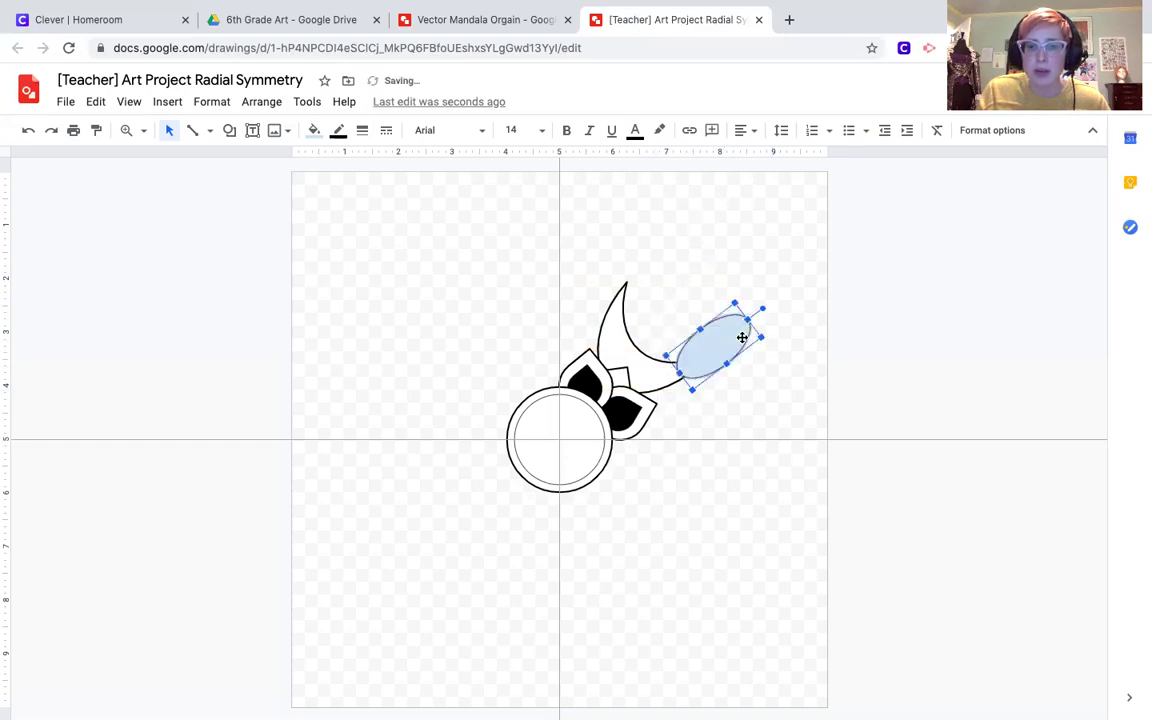
{"action": "key", "text": "Delete"}
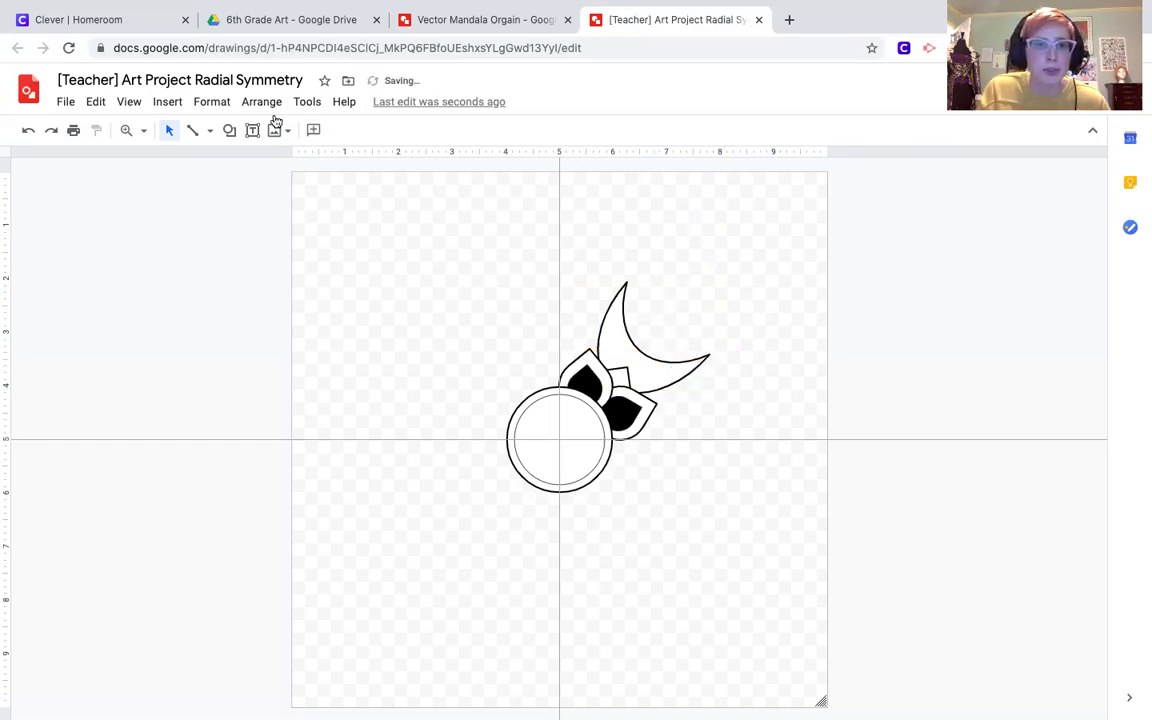
Draw a teardrop shape and move it onto the crescent on the upper leaf.
{"action": "left_click", "coordinate": [229, 130]}
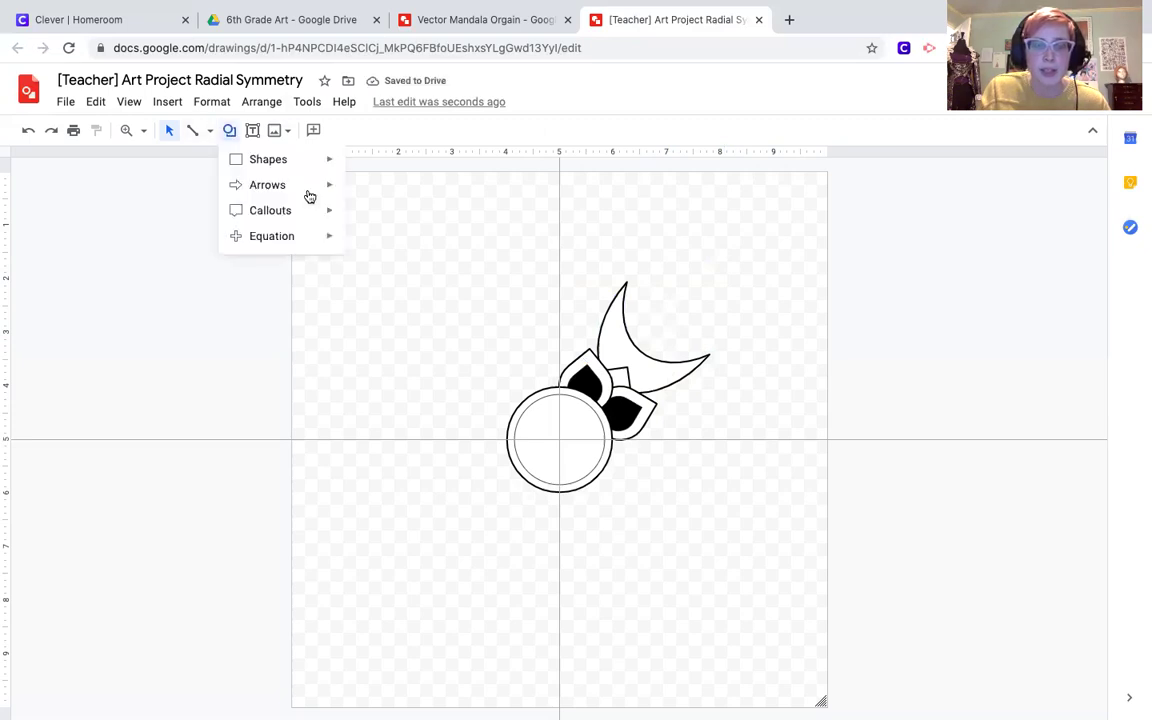
{"action": "mouse_move", "coordinate": [298, 165]}
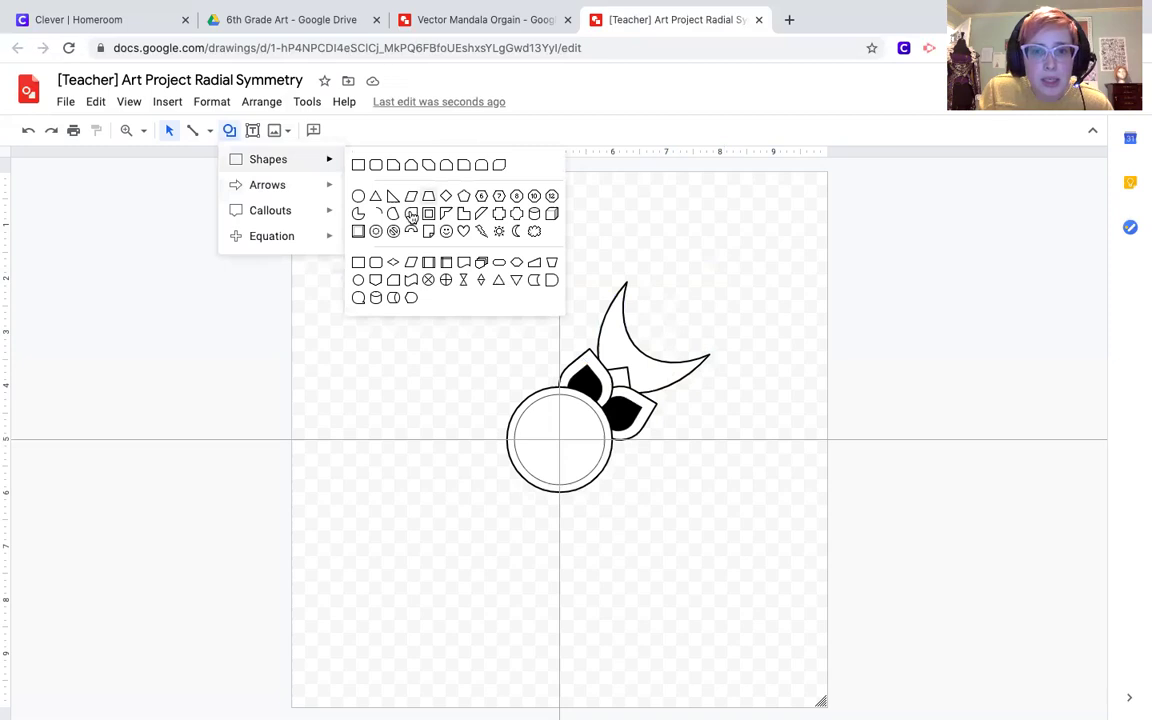
{"action": "left_click", "coordinate": [375, 195]}
{"action": "left_click_drag", "start_coordinate": [758, 235], "coordinate": [769, 274]}
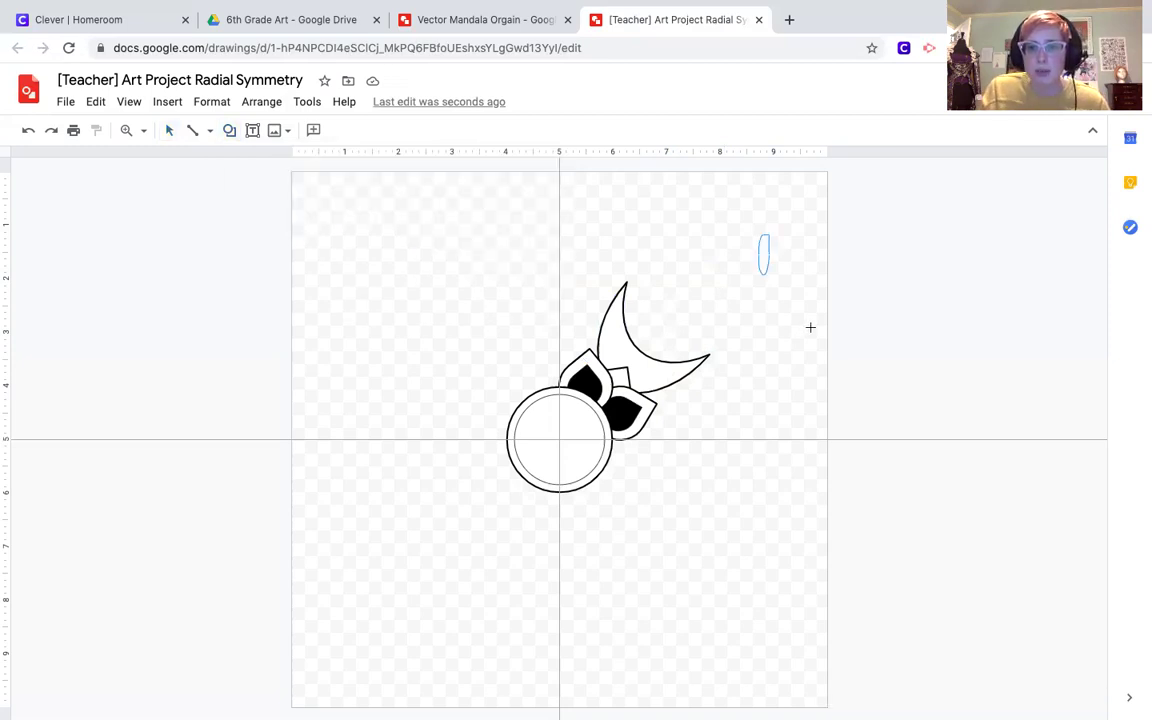
{"action": "left_click_drag", "start_coordinate": [839, 298], "coordinate": [818, 283]}
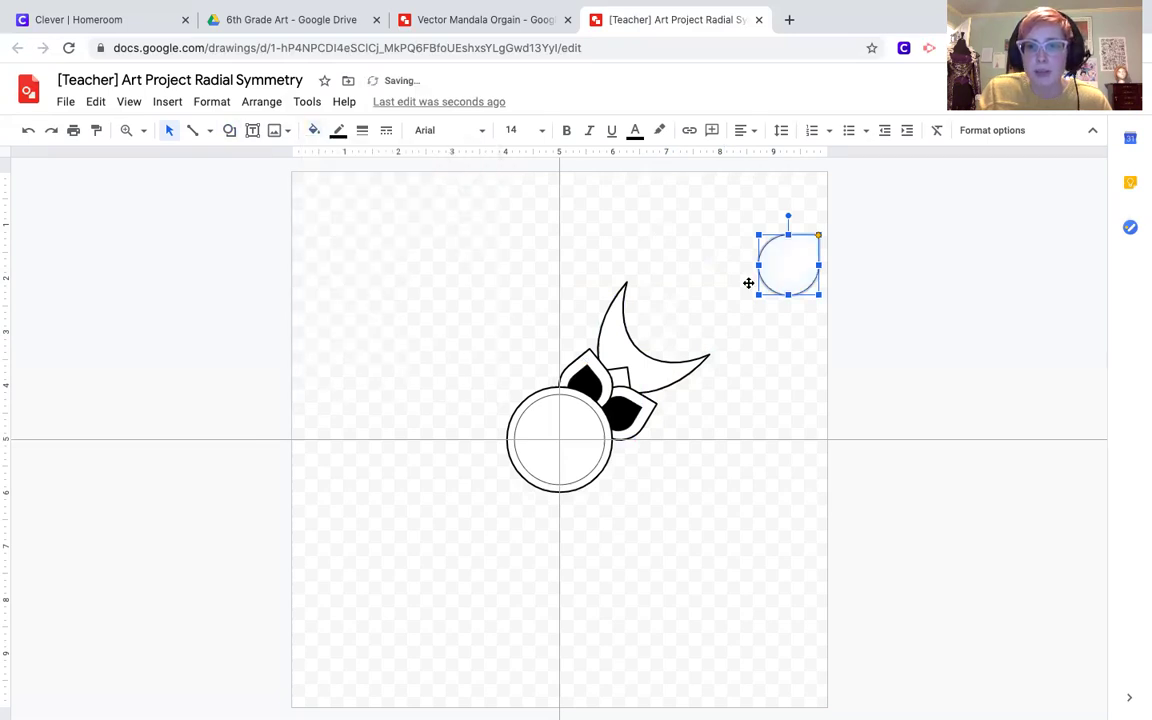
{"action": "left_click_drag", "start_coordinate": [788, 265], "coordinate": [653, 333]}
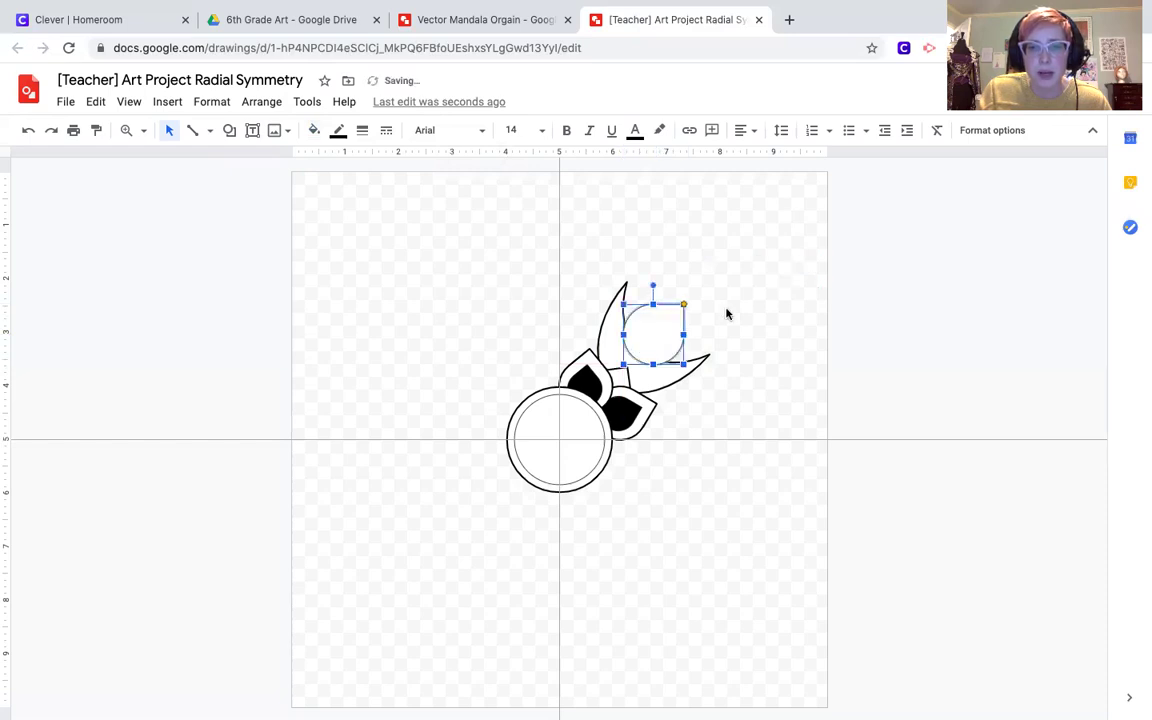
Give the teardrop a heavier outline and deselect it.
{"action": "left_click", "coordinate": [727, 314]}
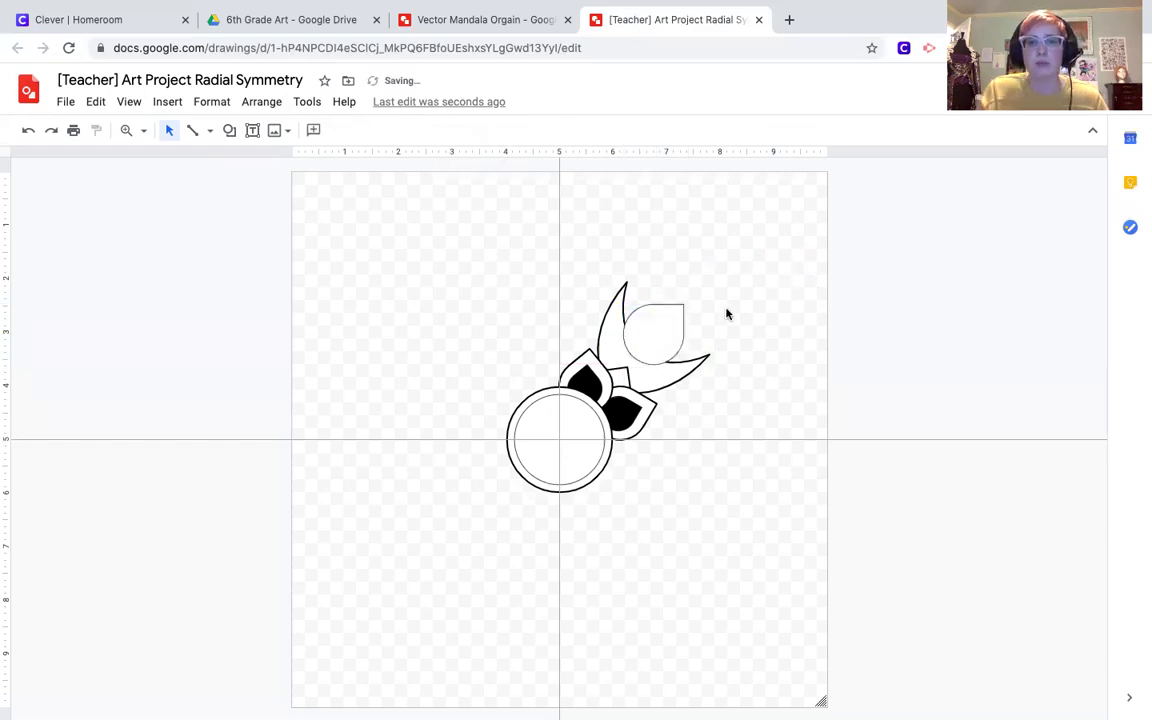
{"action": "left_click", "coordinate": [674, 327]}
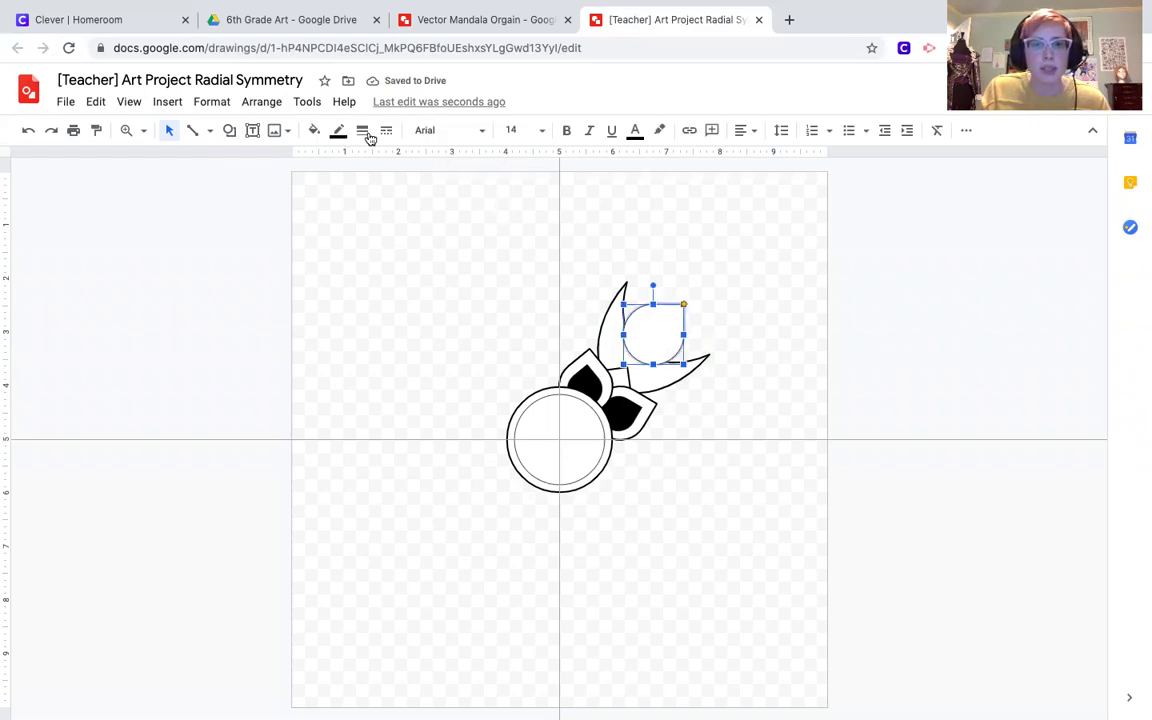
{"action": "left_click", "coordinate": [363, 131]}
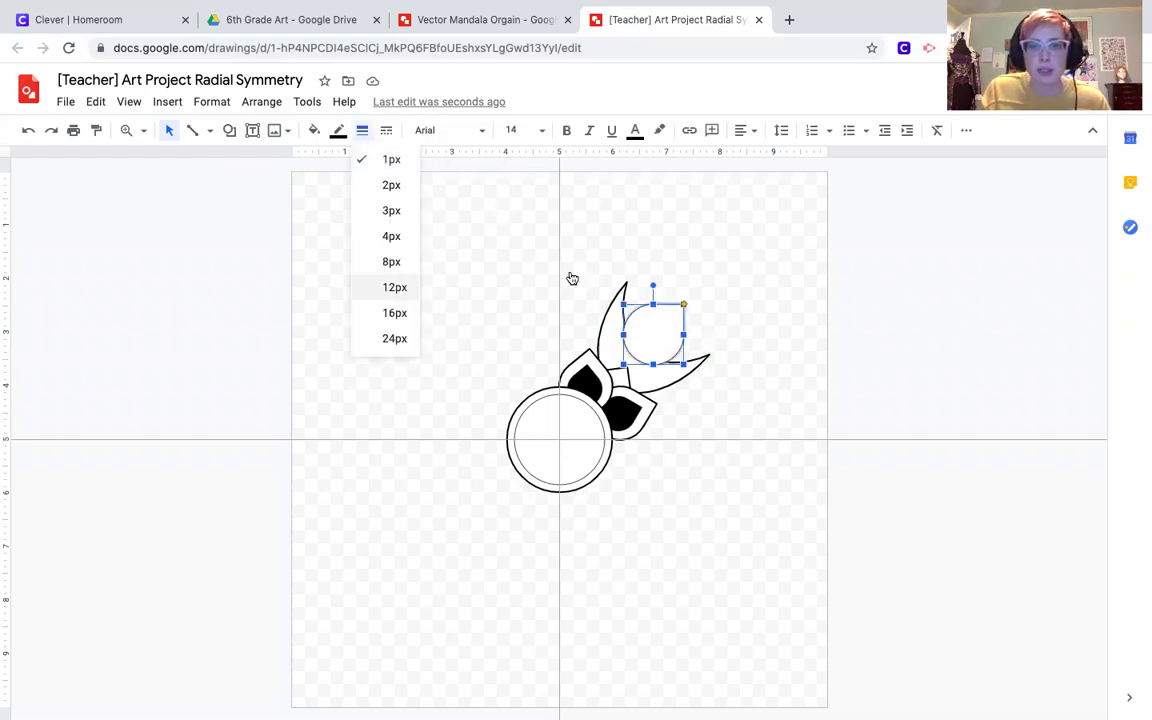
{"action": "left_click", "coordinate": [902, 362]}
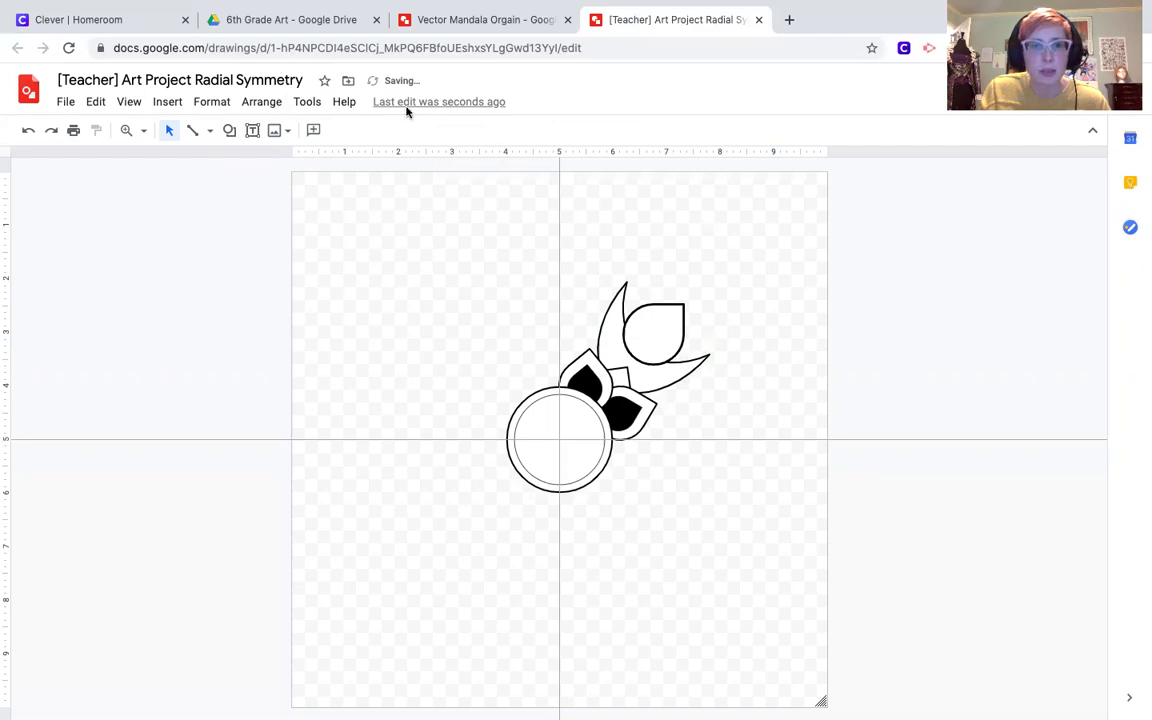
Duplicate the white teardrop, shrink the copy, place it inside, and fill it black.
{"action": "left_click", "coordinate": [657, 345]}
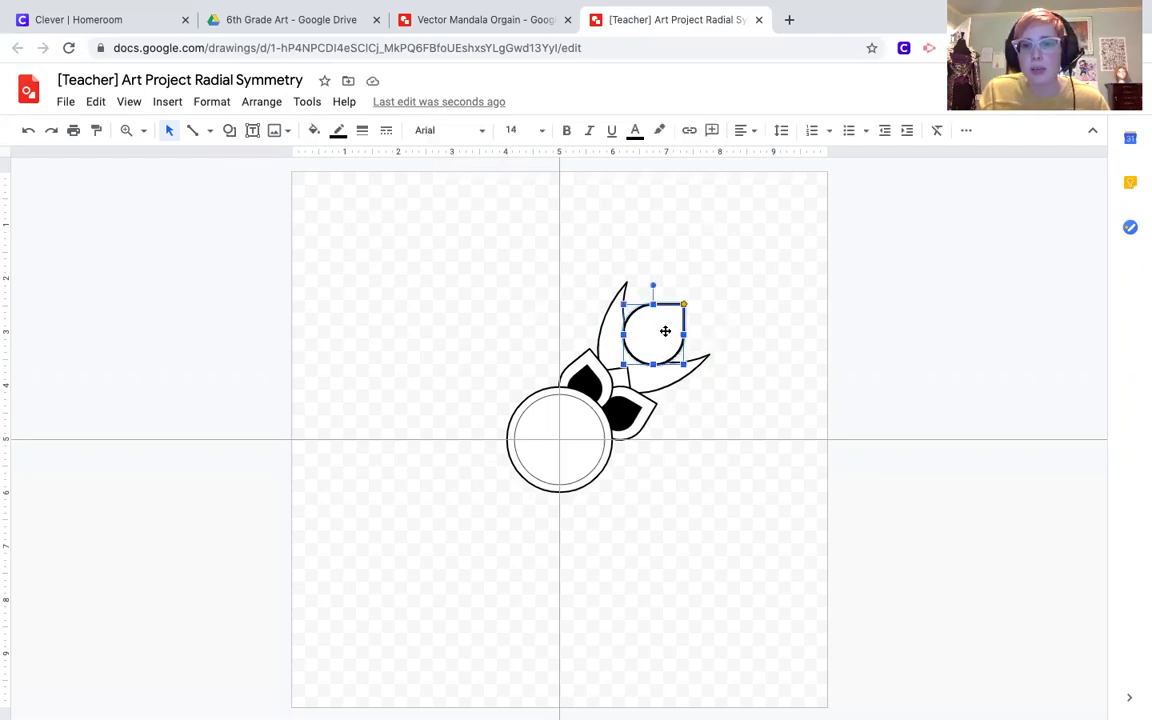
{"action": "left_click", "coordinate": [93, 104]}
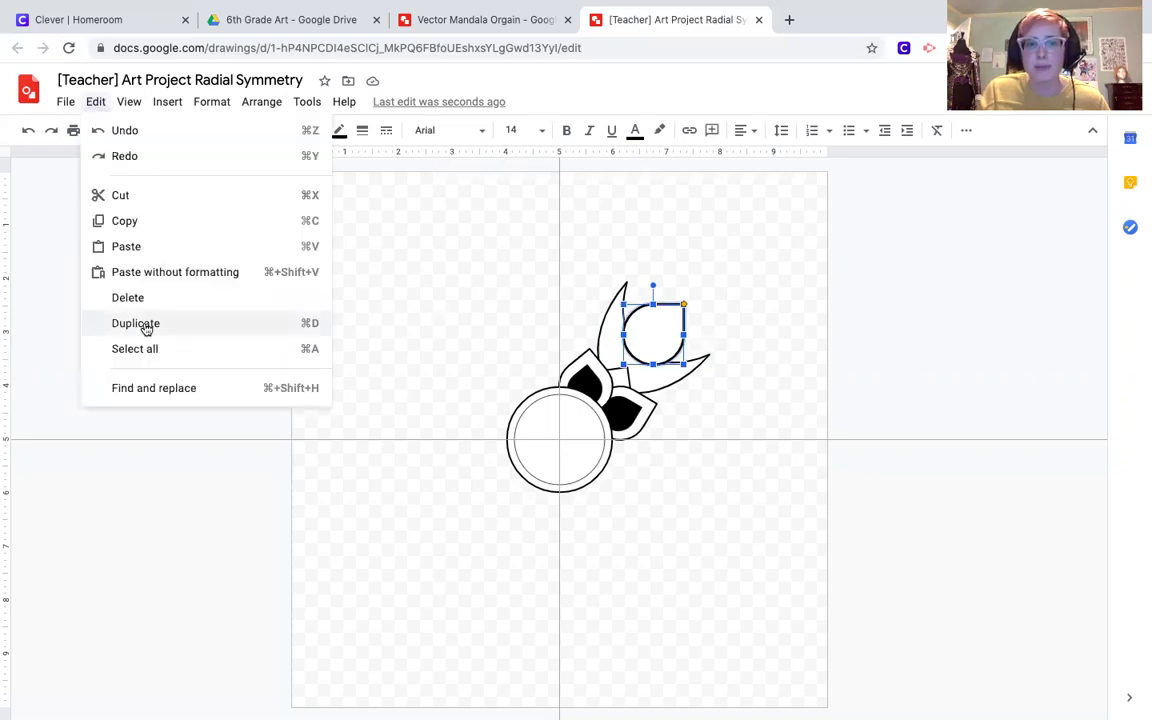
{"action": "key", "text": "super+d"}
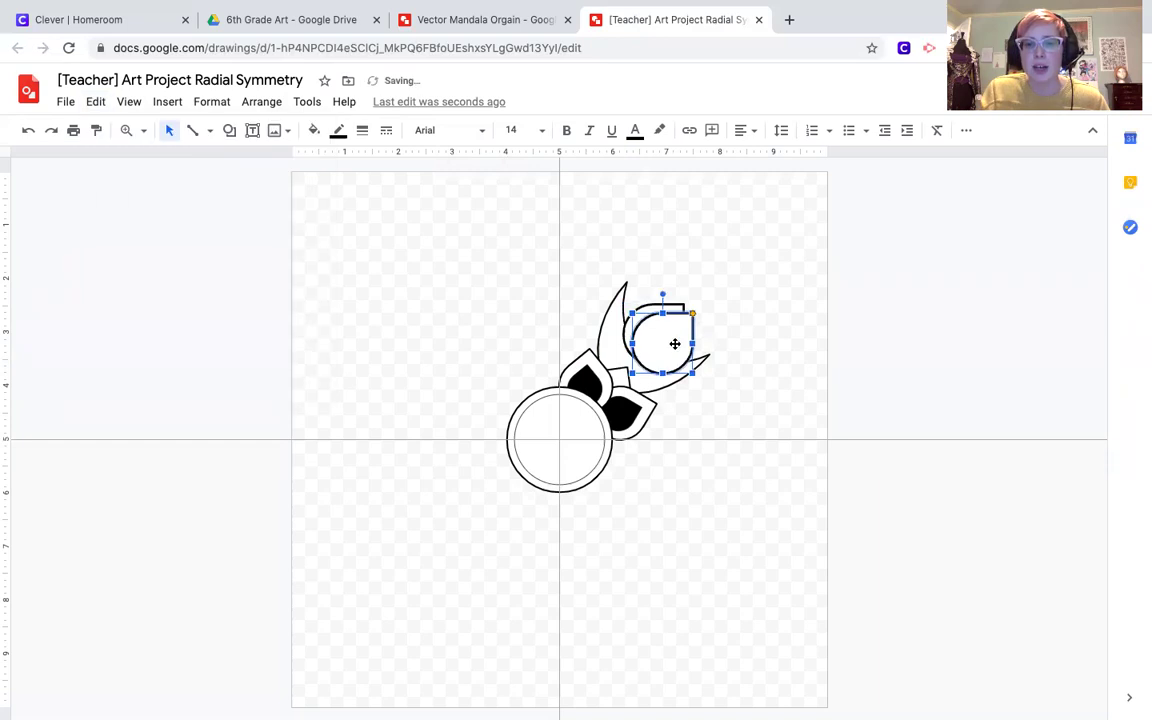
{"action": "left_click_drag", "start_coordinate": [662, 343], "coordinate": [810, 278]}
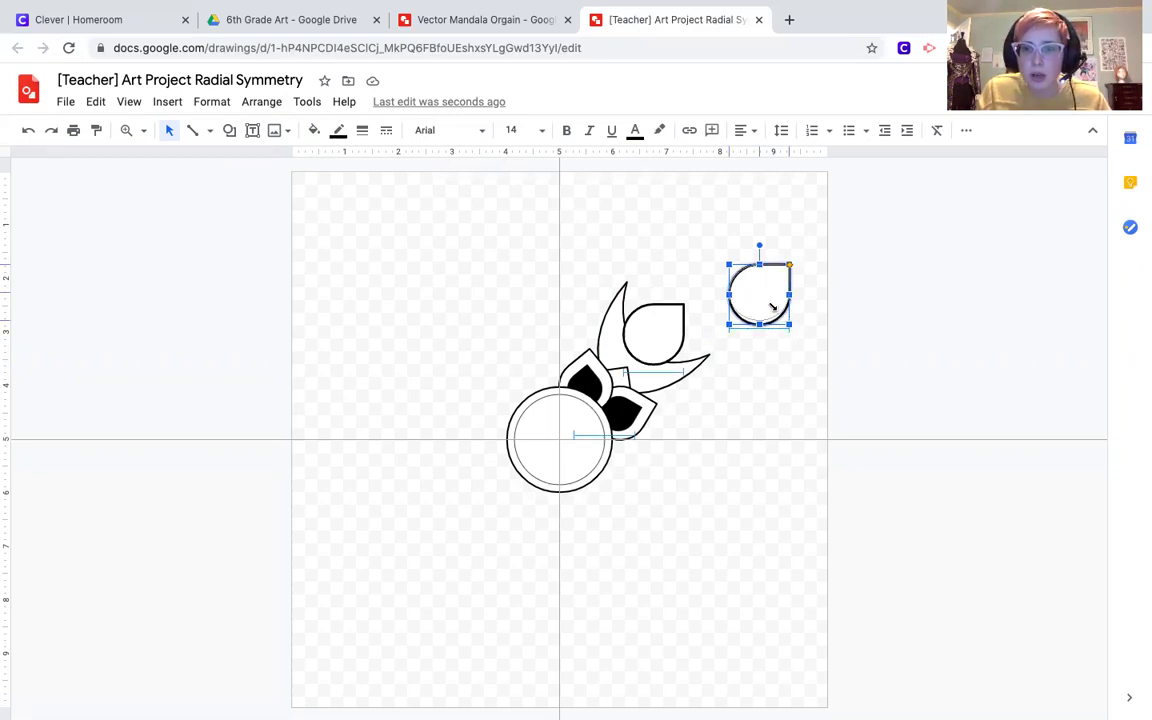
{"action": "left_click_drag", "start_coordinate": [774, 303], "coordinate": [761, 296]}
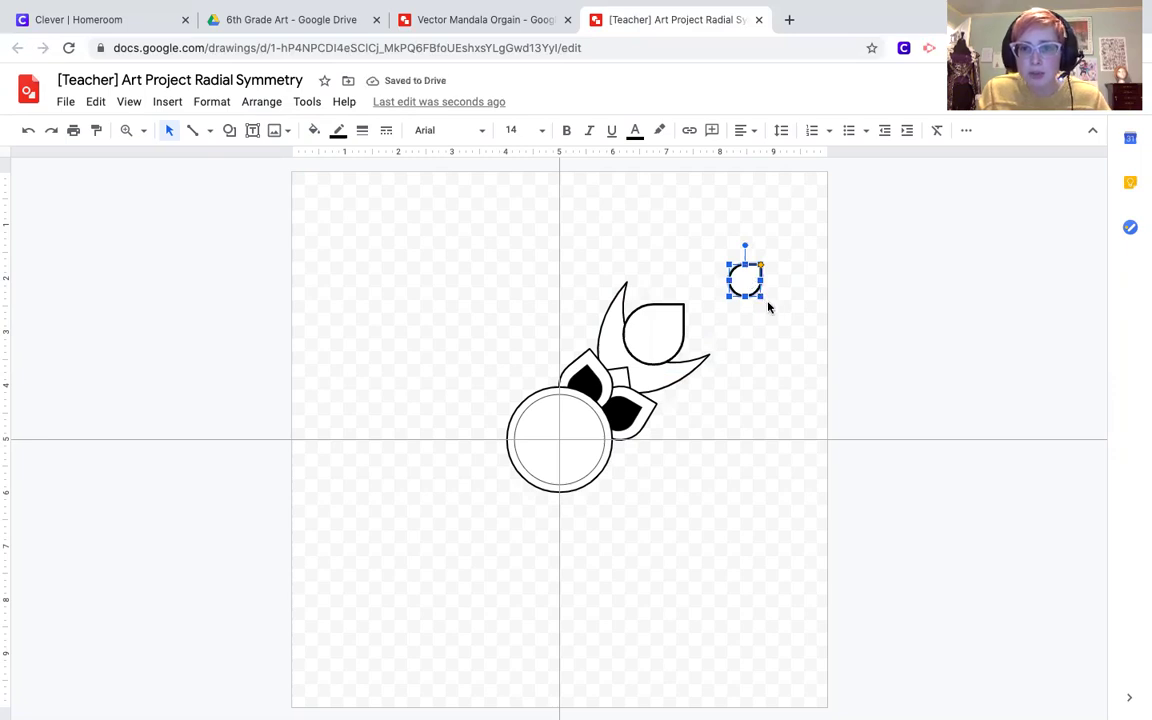
{"action": "left_click_drag", "start_coordinate": [764, 303], "coordinate": [652, 344]}
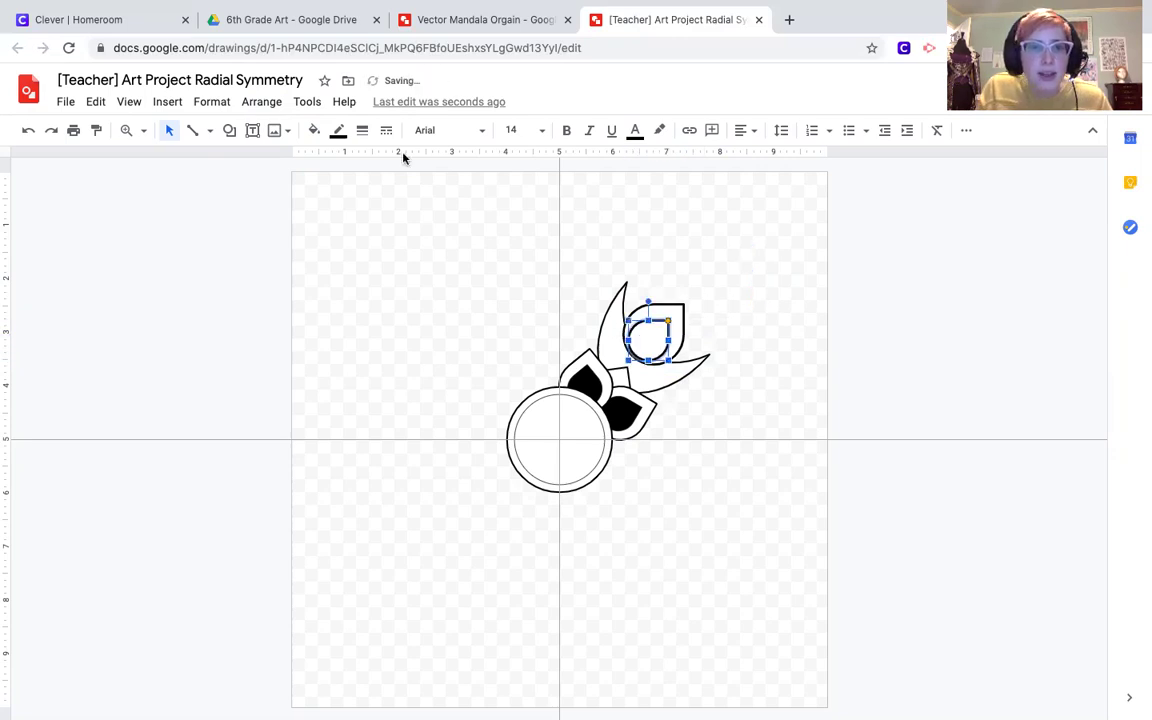
{"action": "left_click", "coordinate": [314, 131]}
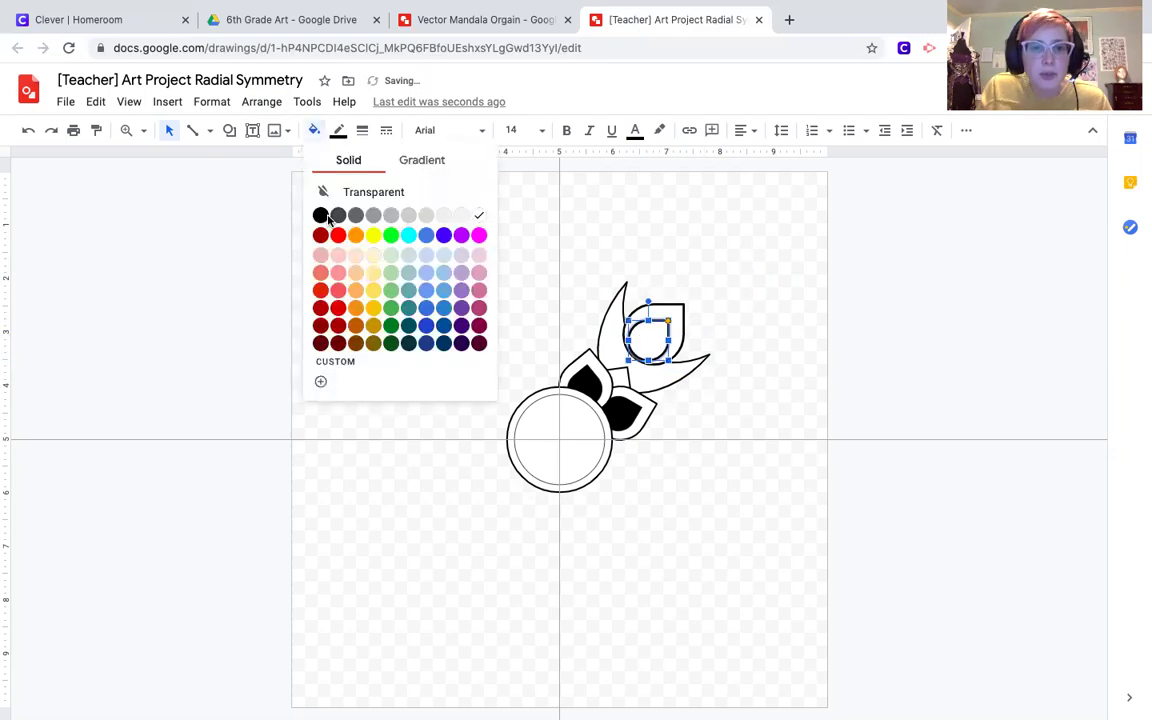
{"action": "left_click", "coordinate": [926, 352]}
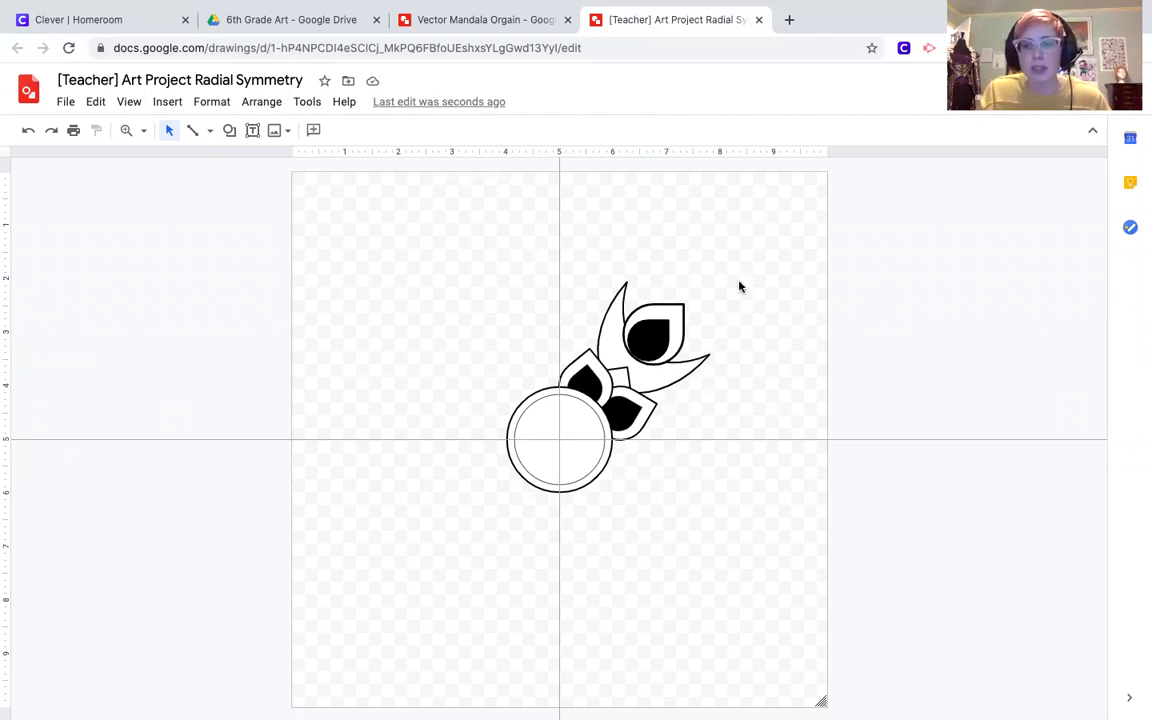
Select the leaf holding the black teardrop and check its outline weight, leaving it unchanged.
{"action": "left_click", "coordinate": [229, 131]}
{"action": "left_click", "coordinate": [746, 357]}
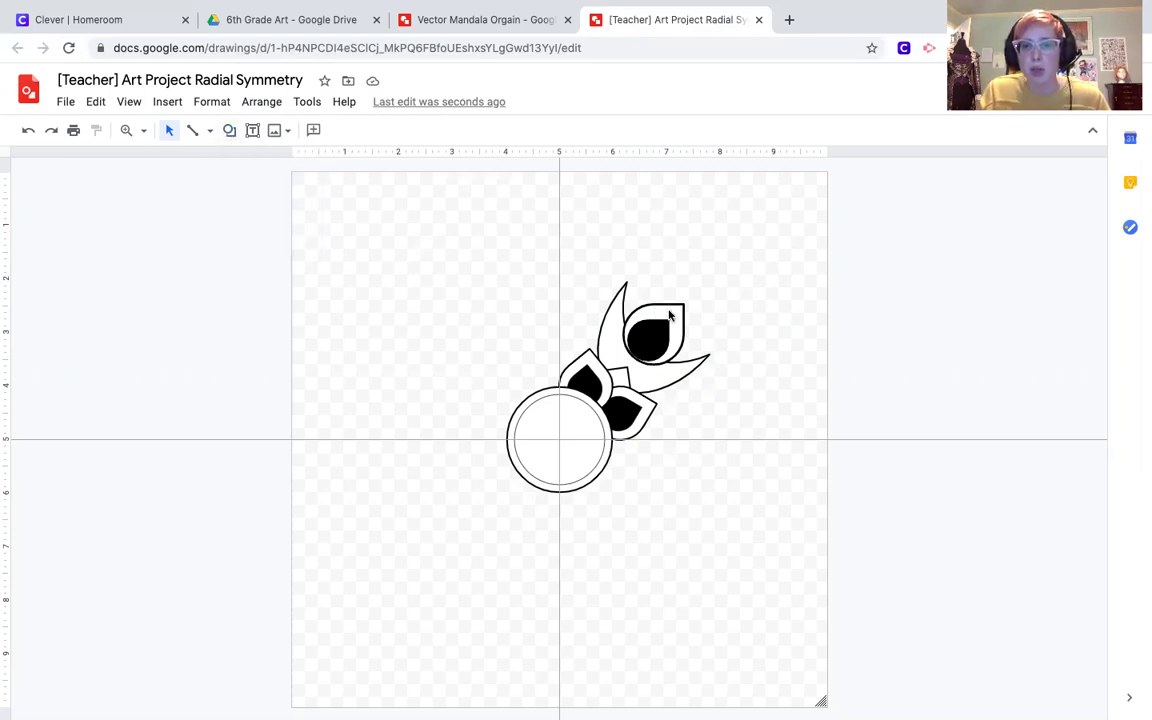
{"action": "left_click", "coordinate": [650, 320]}
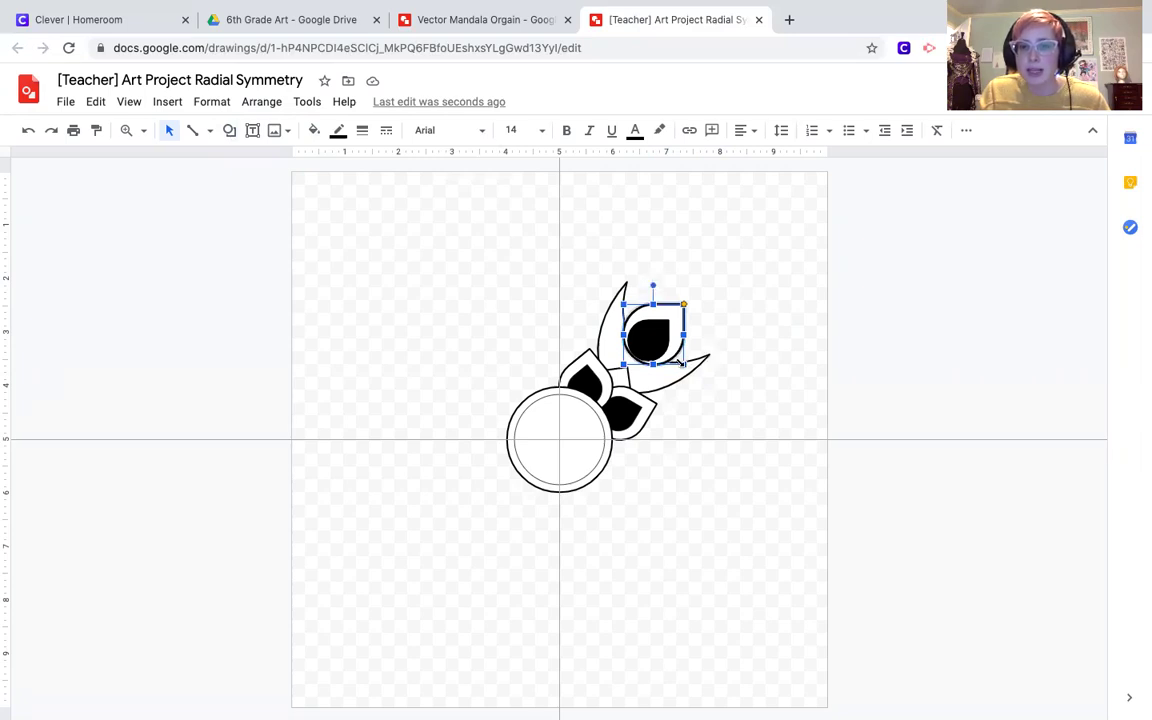
{"action": "left_click", "coordinate": [362, 136]}
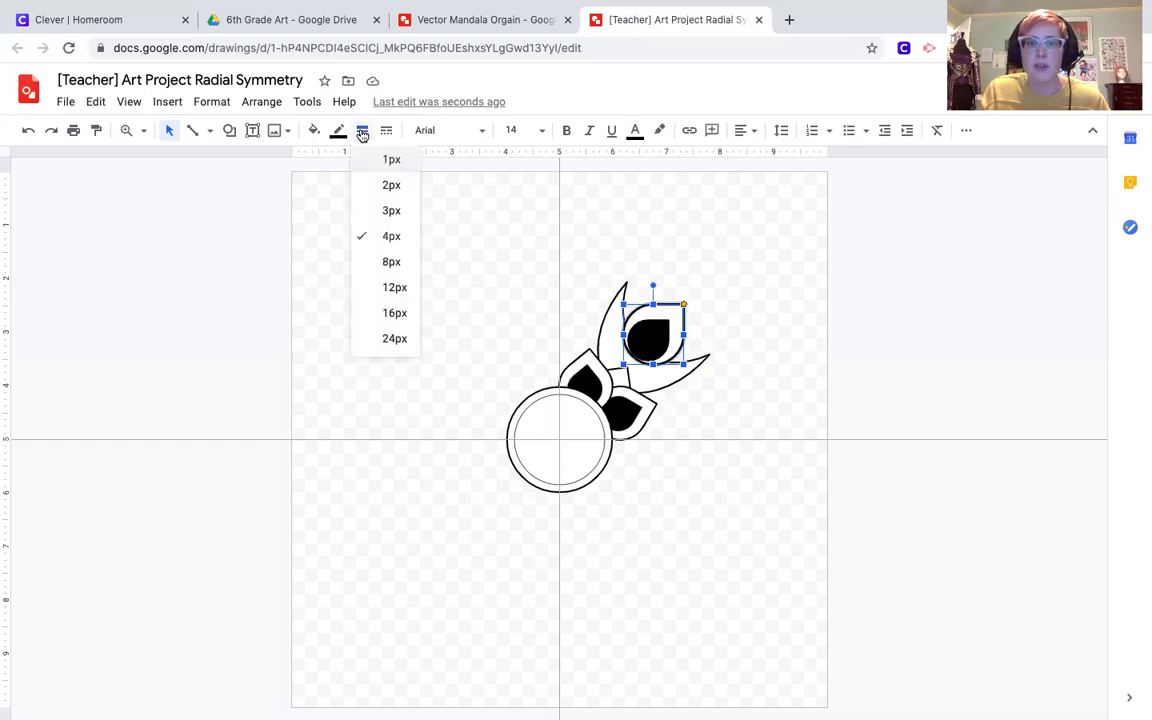
{"action": "left_click", "coordinate": [850, 356]}
{"action": "left_click", "coordinate": [869, 239]}
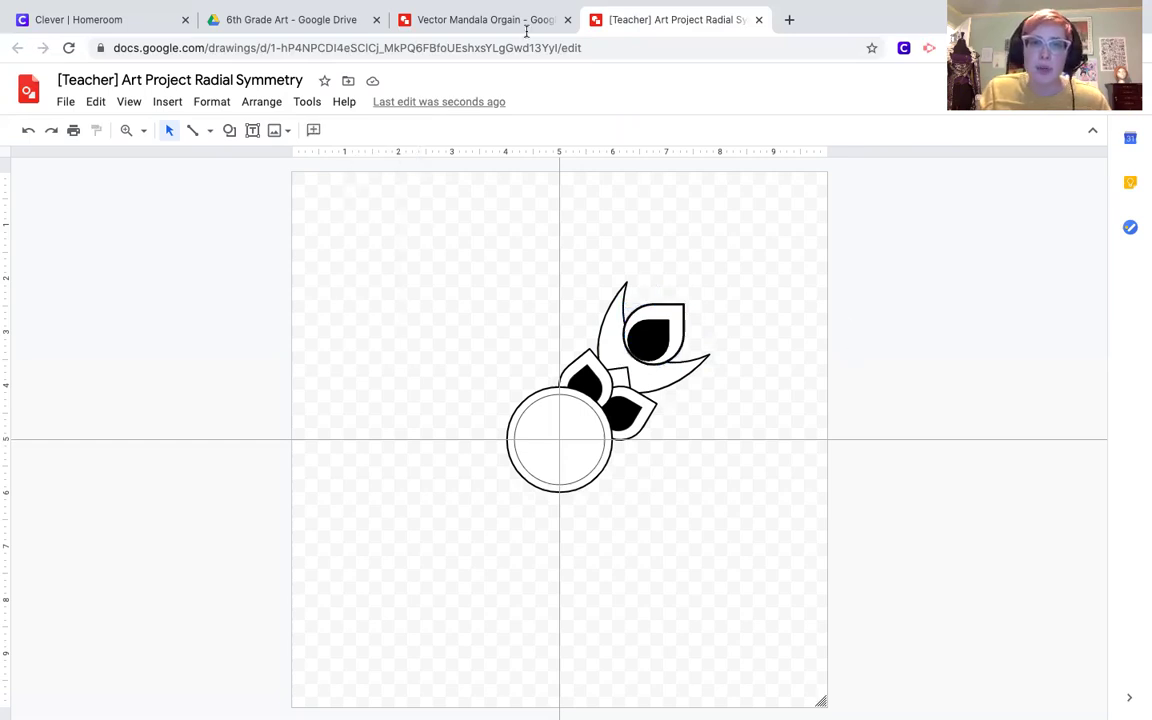
Switch to the Vector Mandala Orgain drawing and turn on its guides.
{"action": "left_click", "coordinate": [466, 27]}
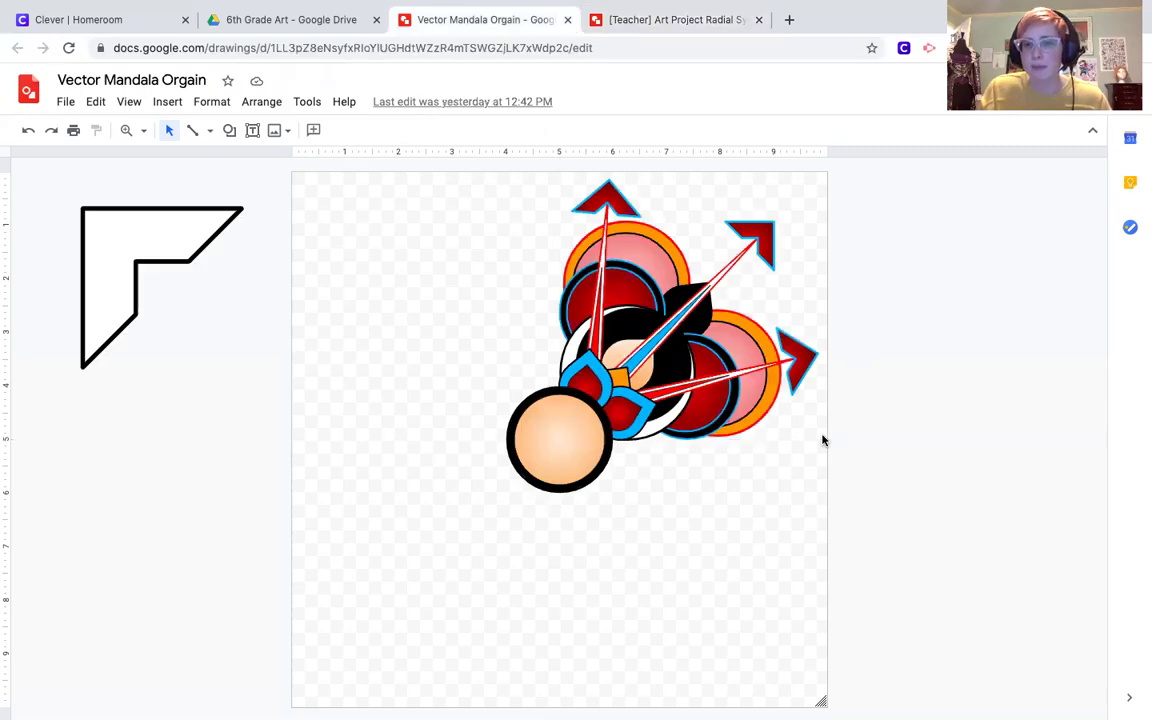
{"action": "left_click", "coordinate": [136, 106]}
{"action": "mouse_move", "coordinate": [160, 183]}
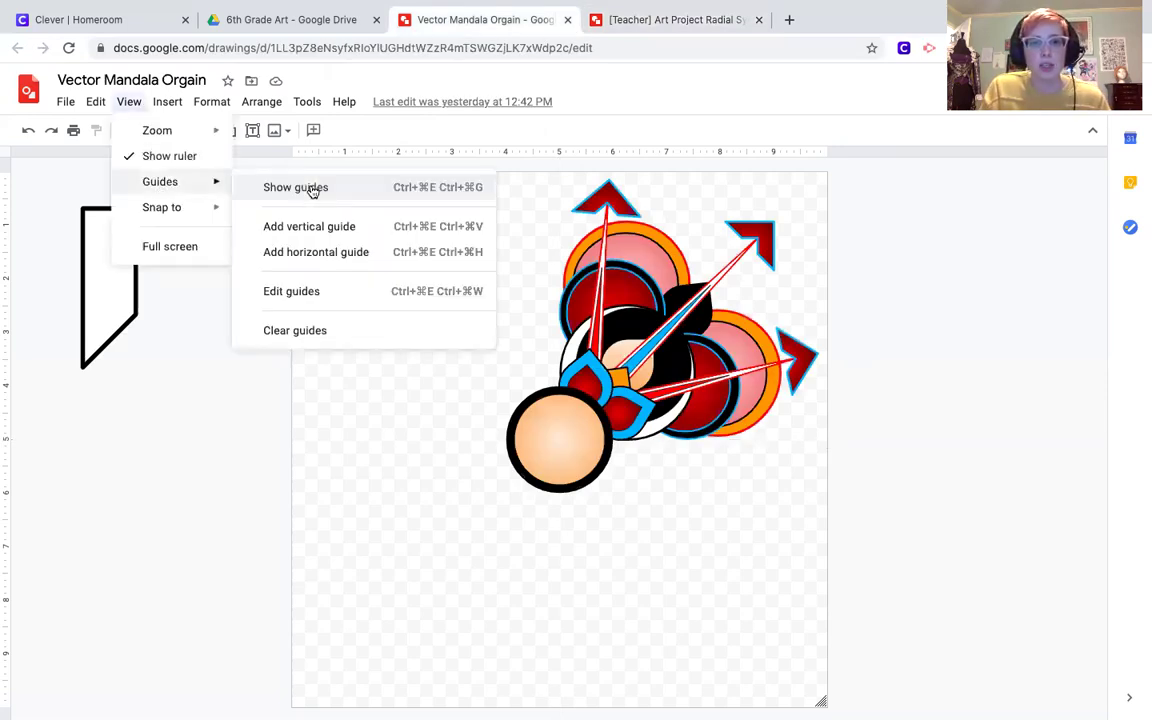
{"action": "left_click", "coordinate": [313, 190]}
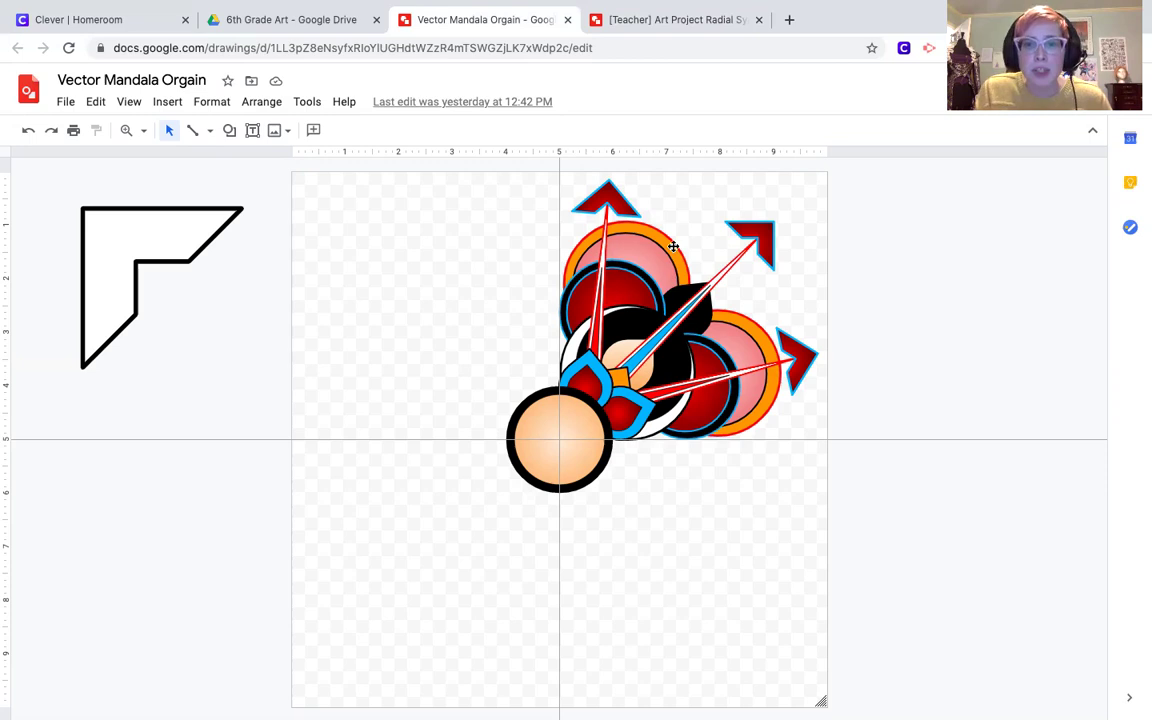
{"action": "left_click", "coordinate": [612, 228]}
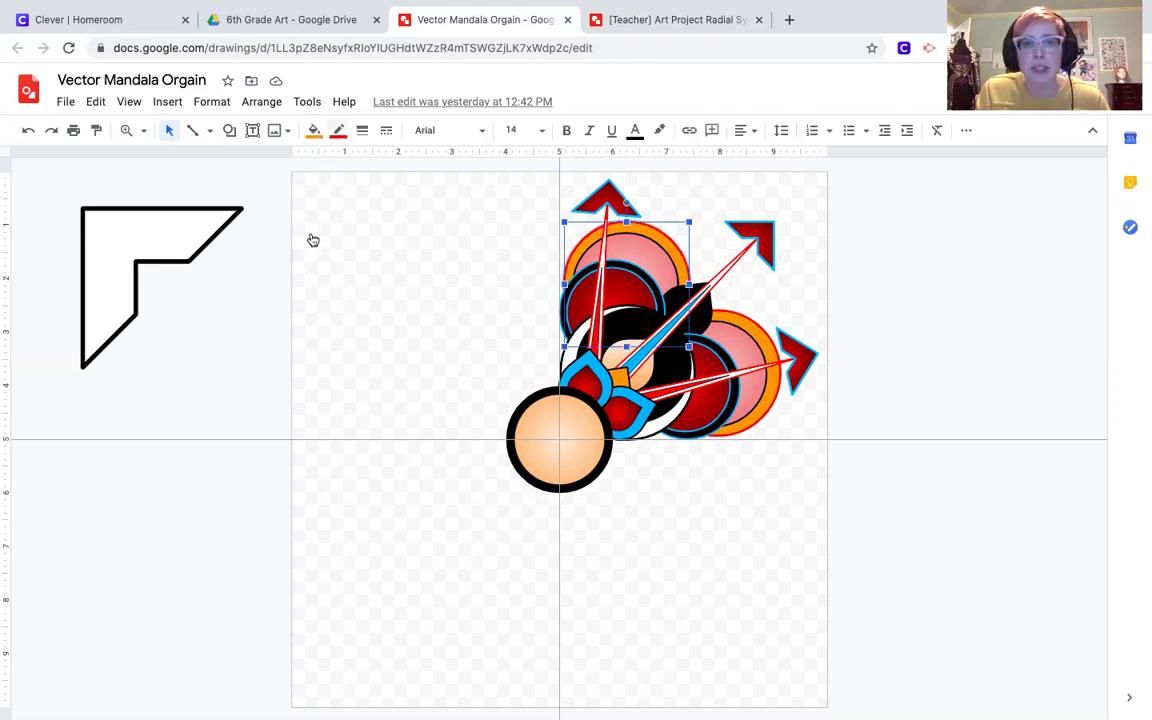
{"action": "left_click", "coordinate": [313, 130]}
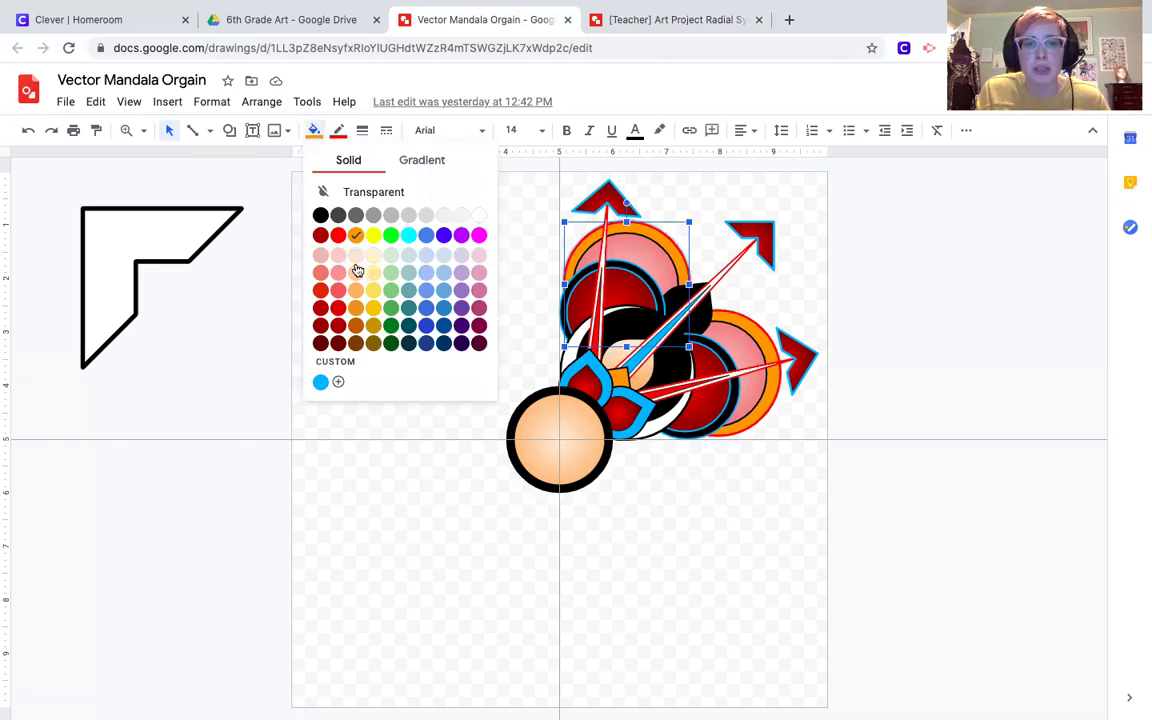
{"action": "left_click", "coordinate": [670, 310]}
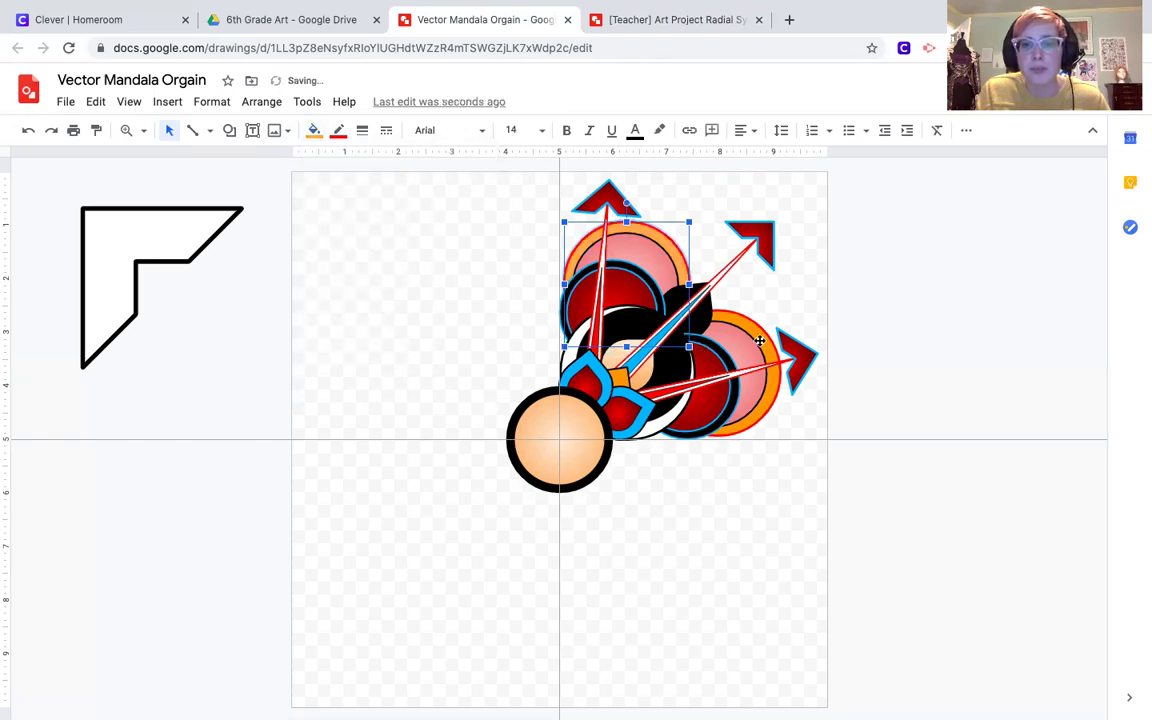
{"action": "left_click", "coordinate": [313, 130]}
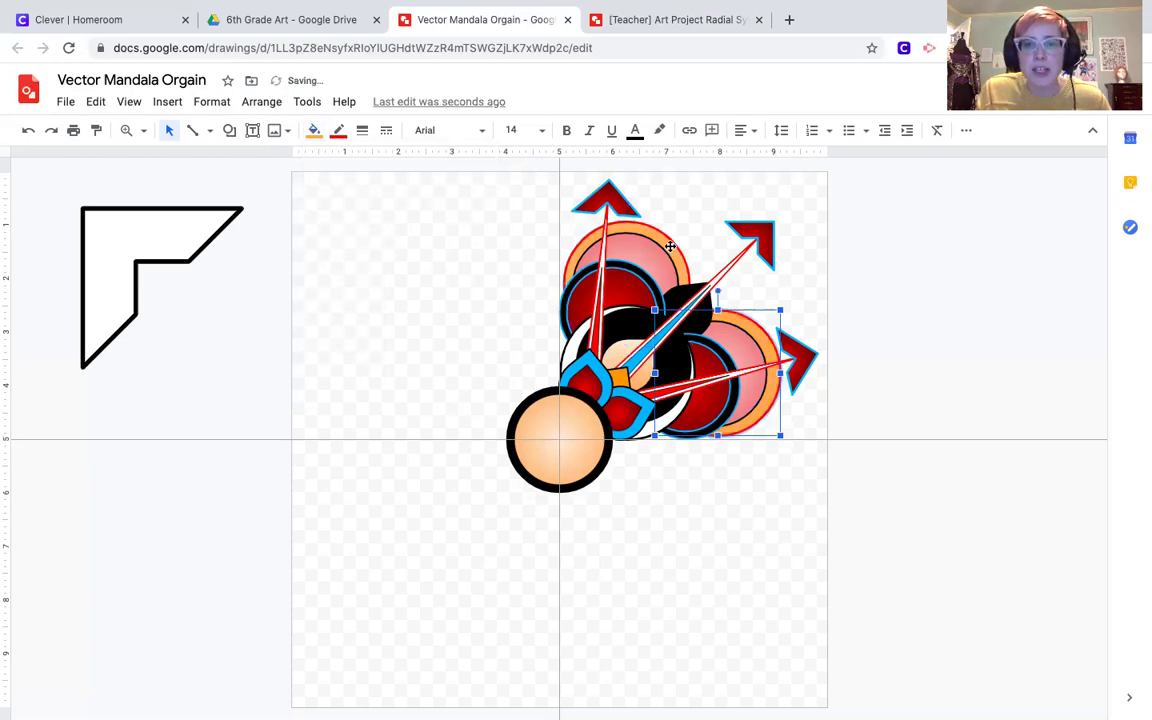
{"action": "left_click", "coordinate": [606, 222]}
{"action": "left_click", "coordinate": [667, 238]}
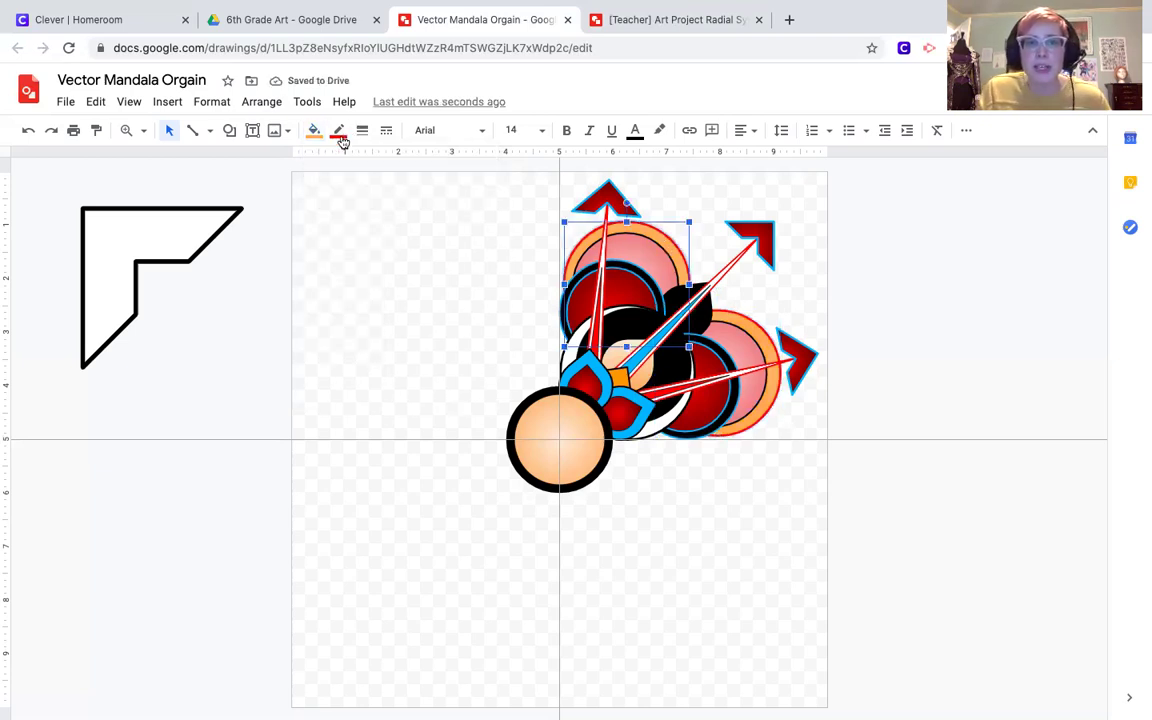
{"action": "left_click", "coordinate": [339, 131]}
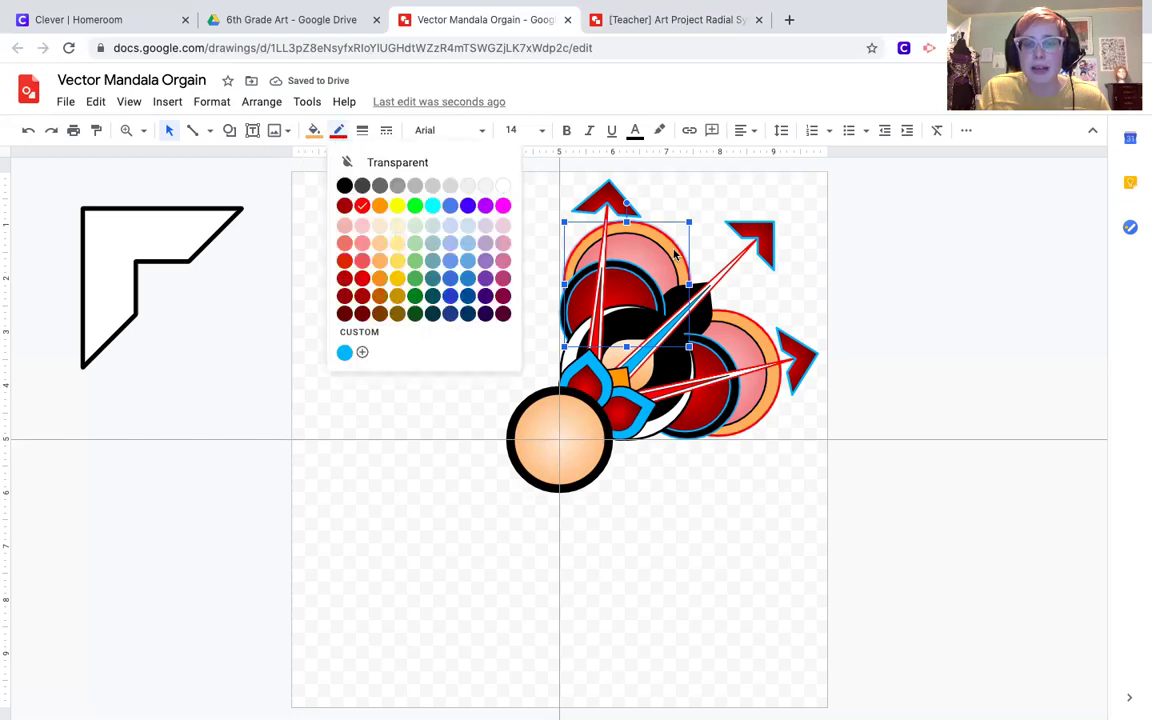
{"action": "left_click", "coordinate": [344, 185]}
{"action": "left_click", "coordinate": [339, 131]}
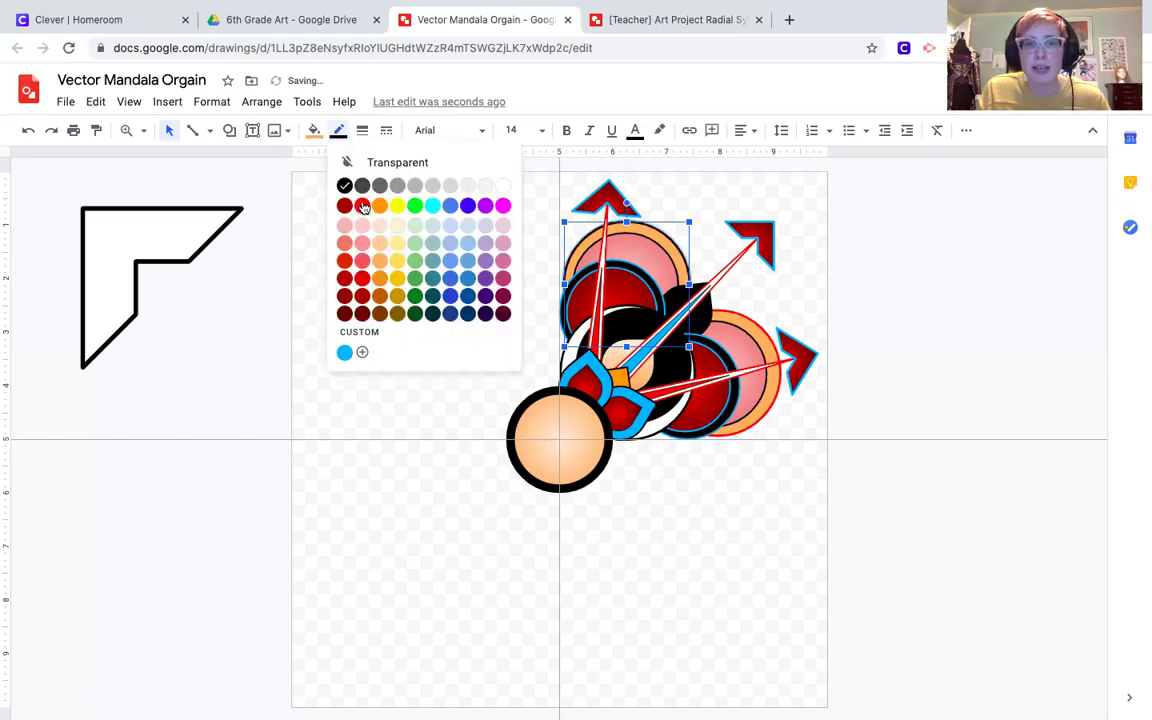
{"action": "left_click", "coordinate": [362, 205]}
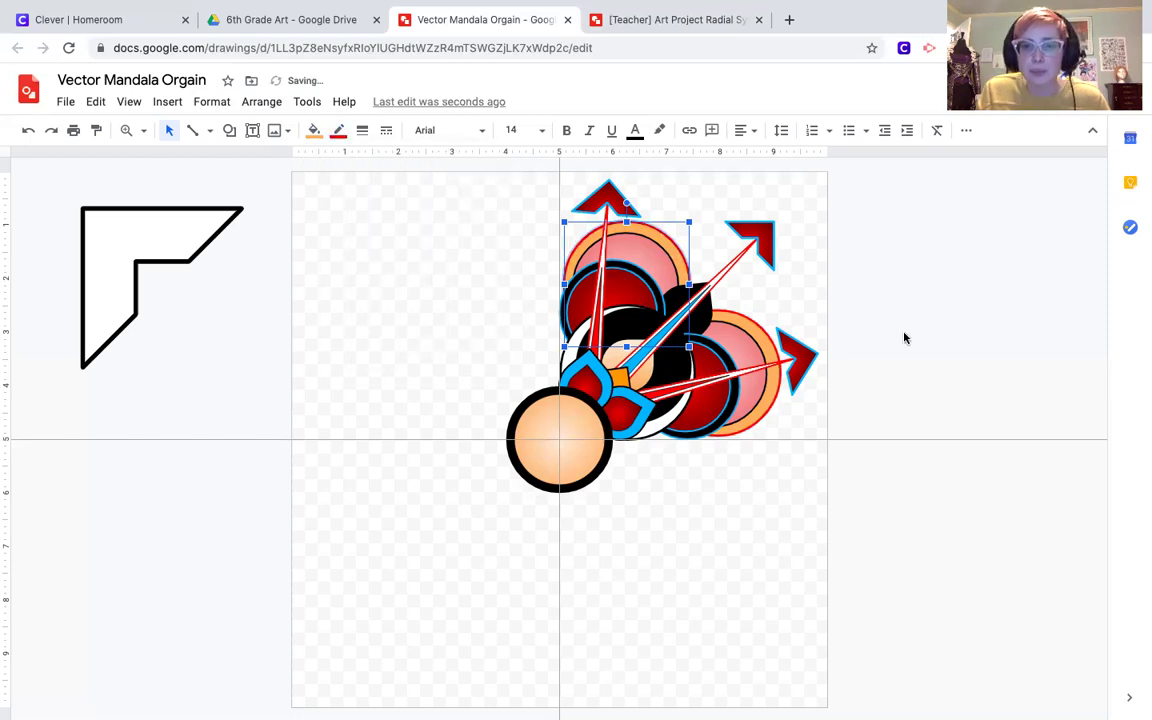
{"action": "left_click", "coordinate": [779, 308]}
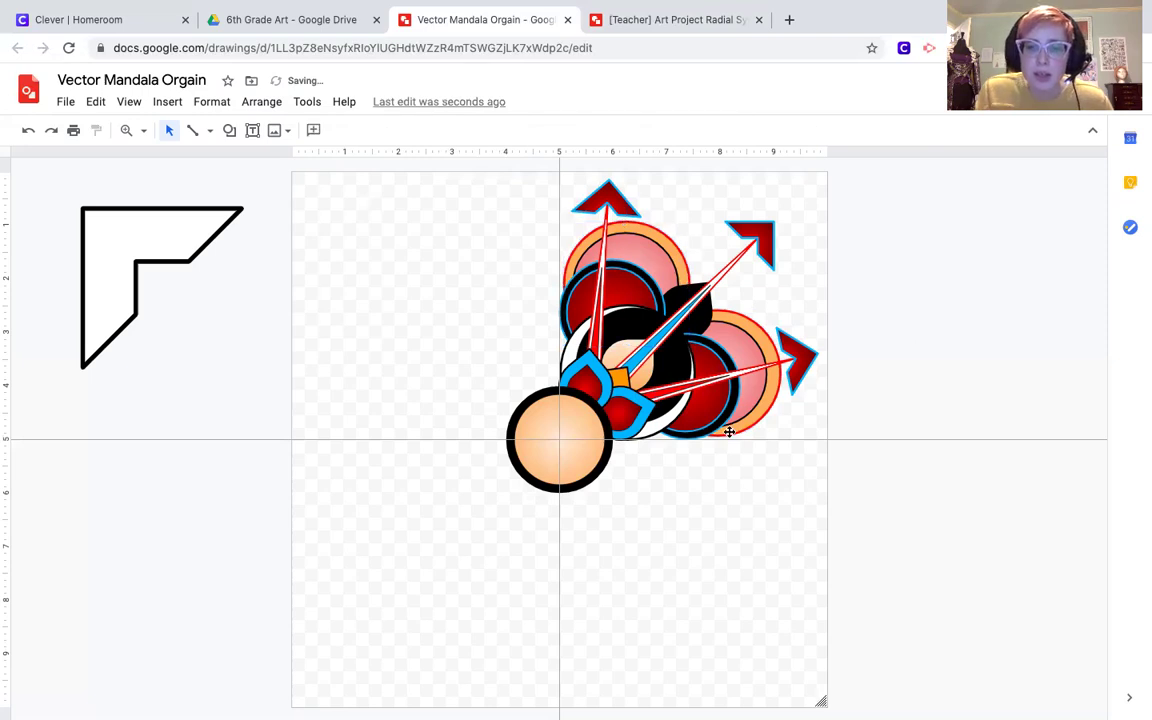
{"action": "left_click", "coordinate": [620, 415]}
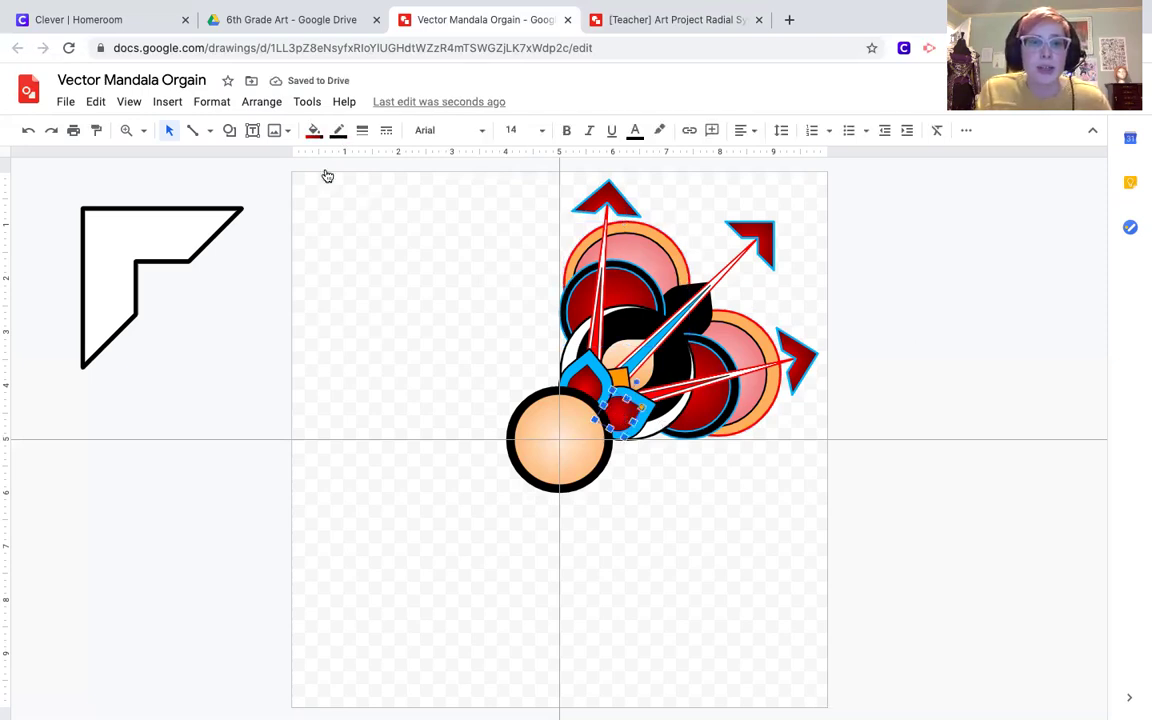
{"action": "left_click", "coordinate": [314, 130]}
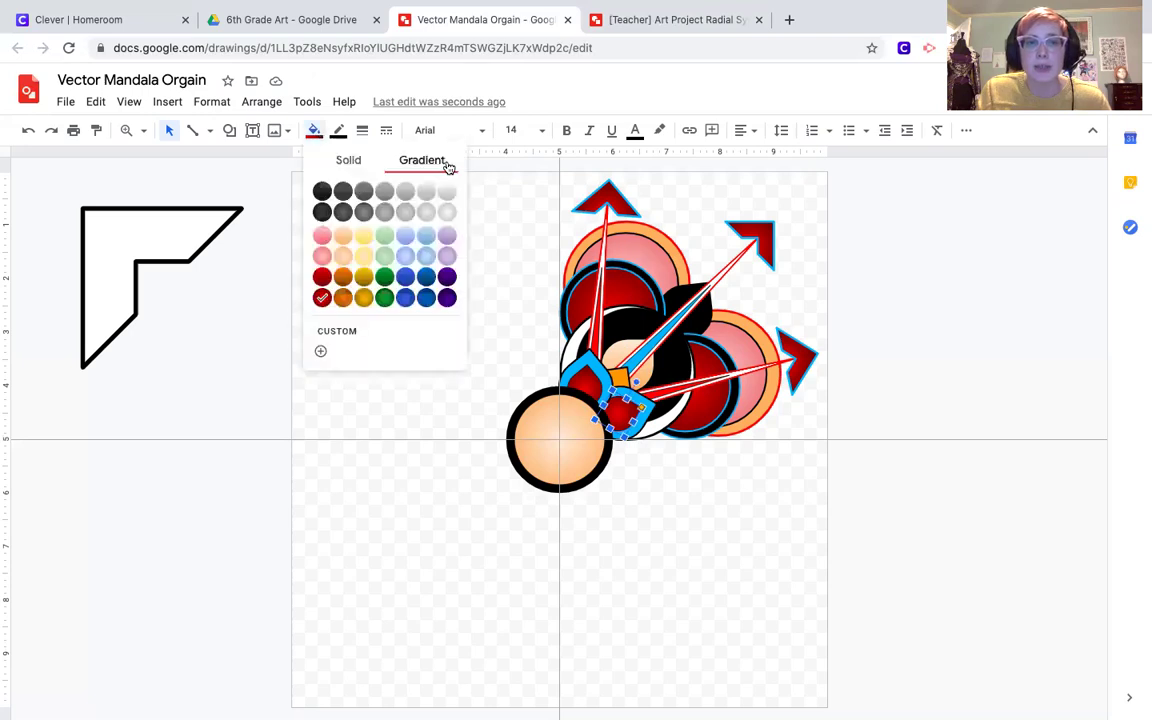
{"action": "left_click", "coordinate": [358, 168]}
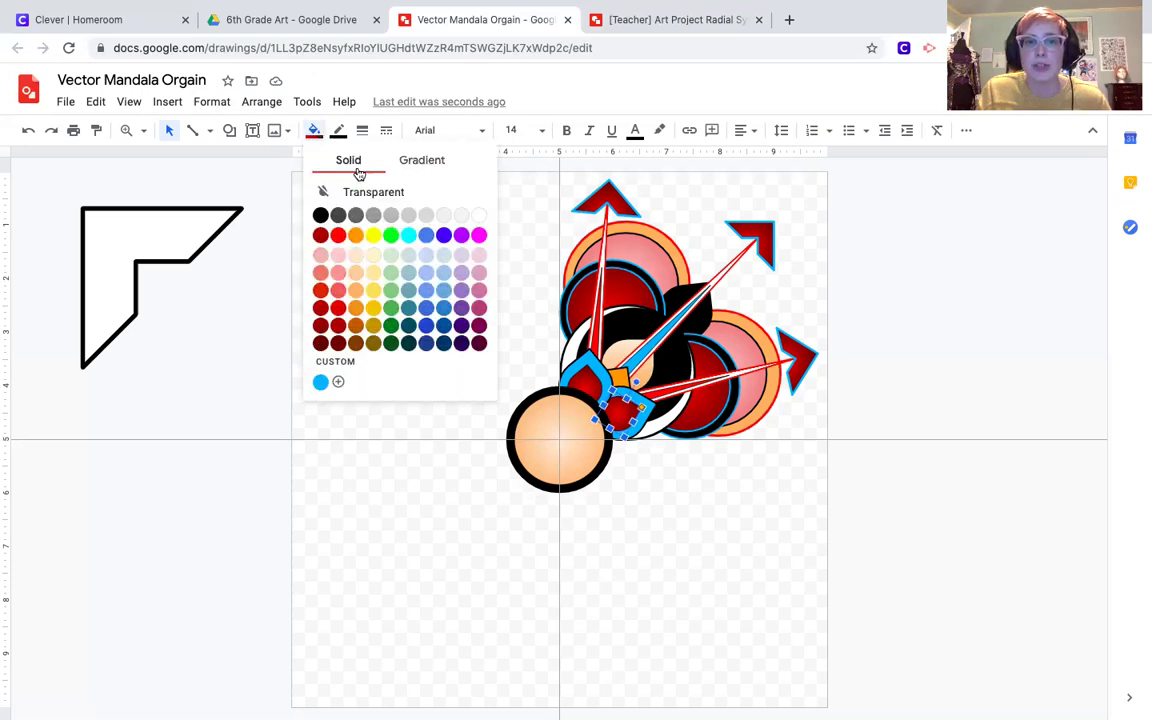
{"action": "left_click", "coordinate": [415, 168]}
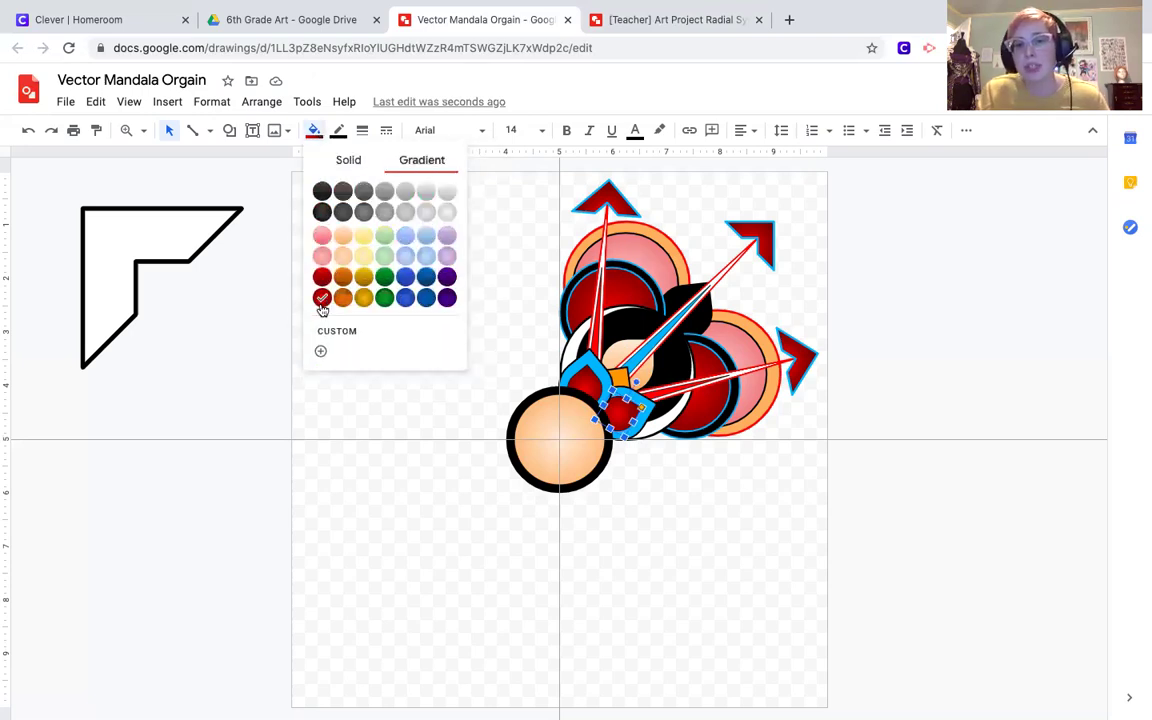
{"action": "left_click", "coordinate": [898, 428]}
{"action": "left_click", "coordinate": [898, 428]}
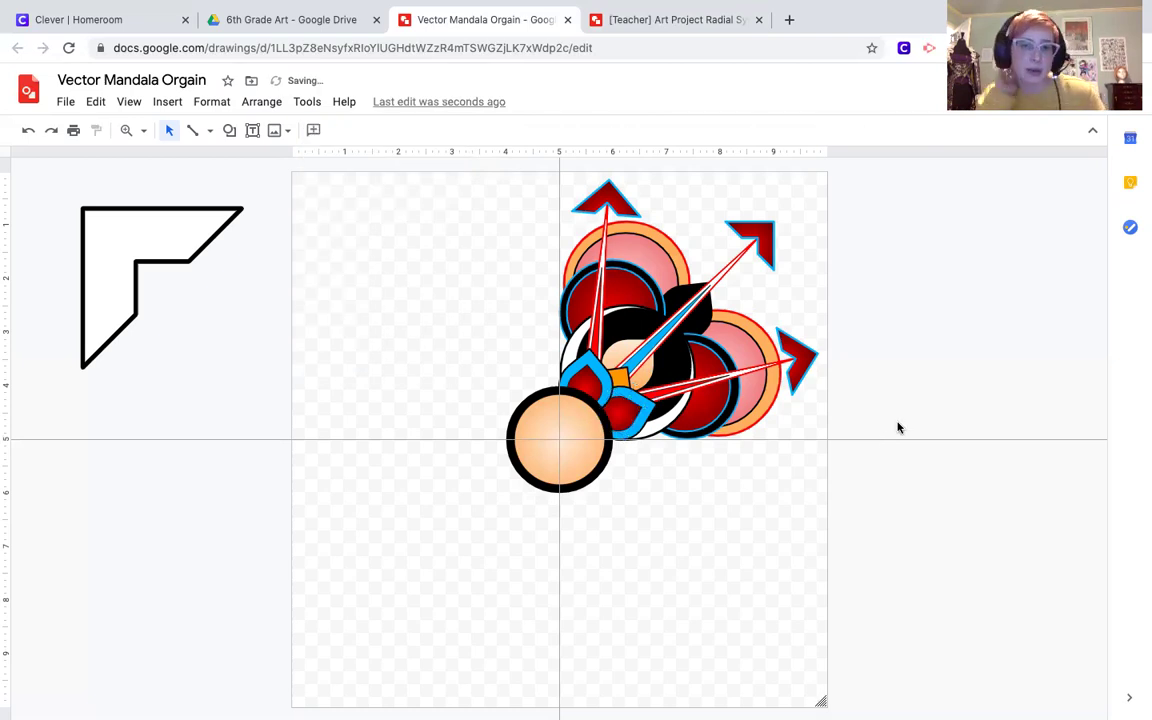